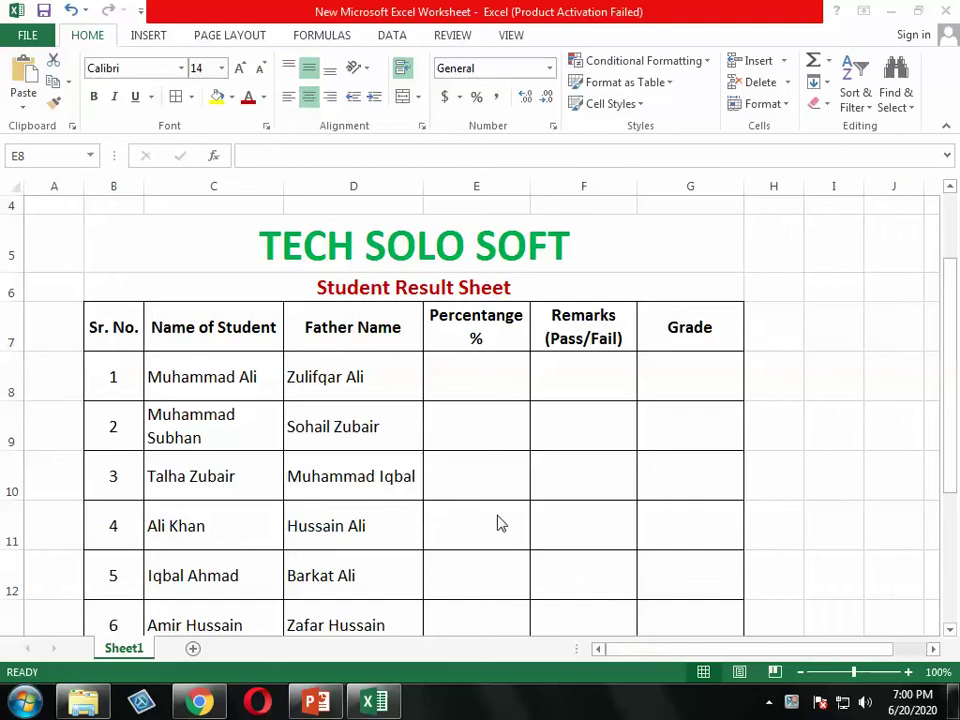
- Enter the helper value 20 in cell I7 and confirm it
{"action": "left_click", "coordinate": [493, 383]}
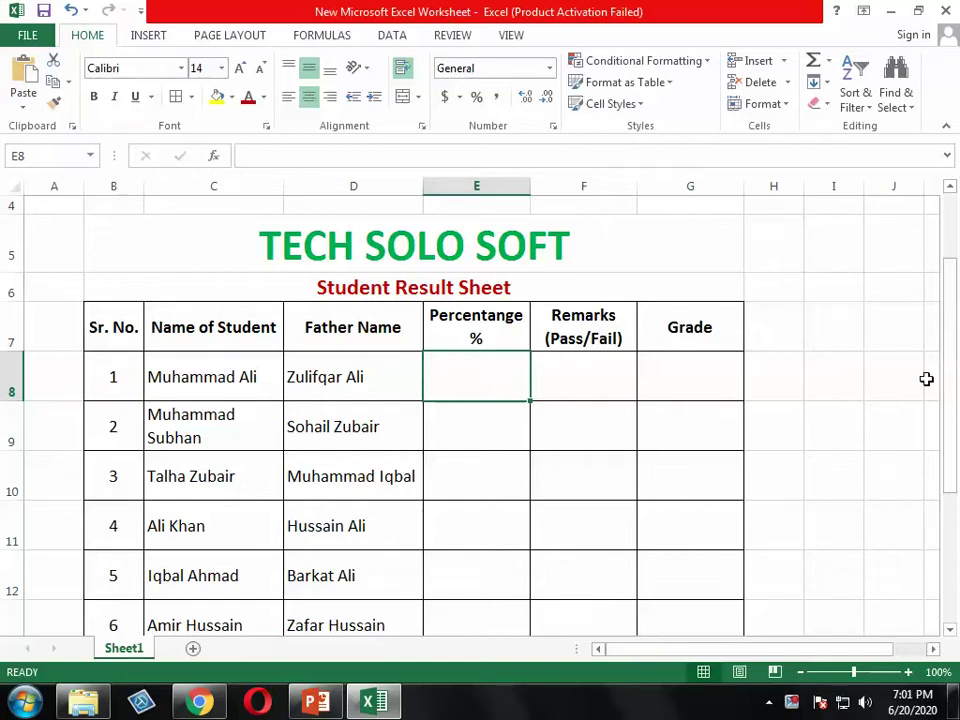
{"action": "left_click", "coordinate": [823, 340]}
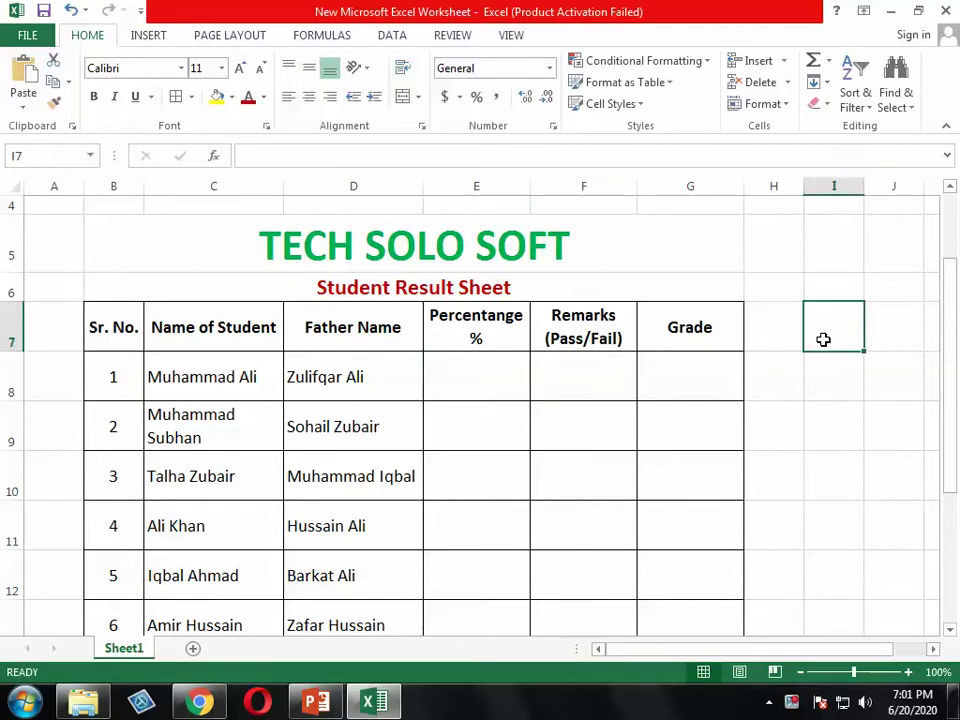
{"action": "type", "text": "20"}
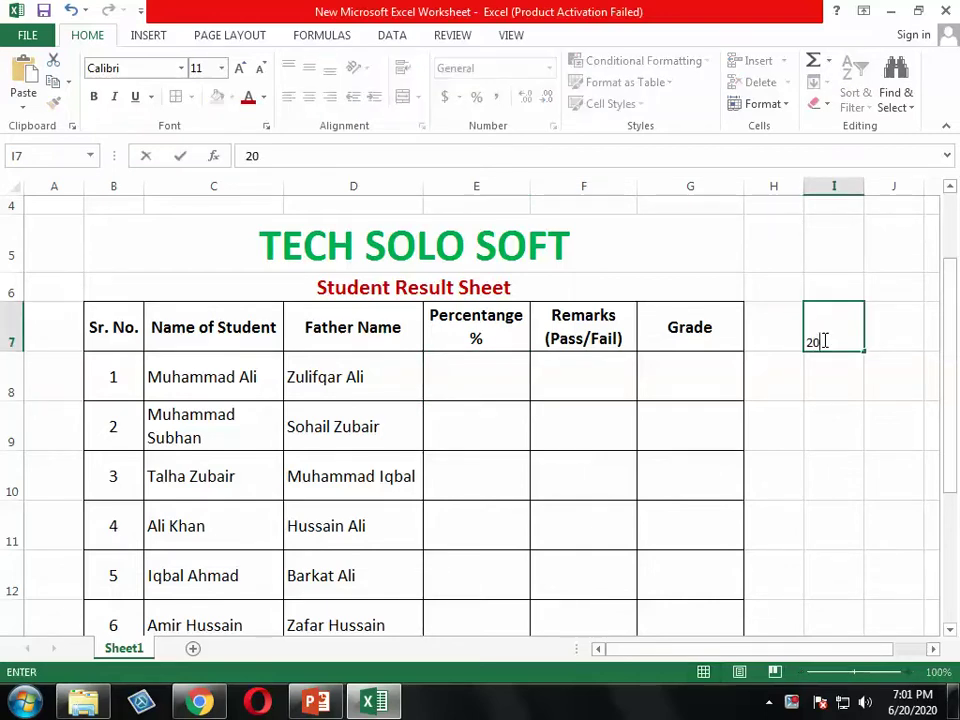
{"action": "key", "text": "Return"}
{"action": "left_click", "coordinate": [826, 341]}
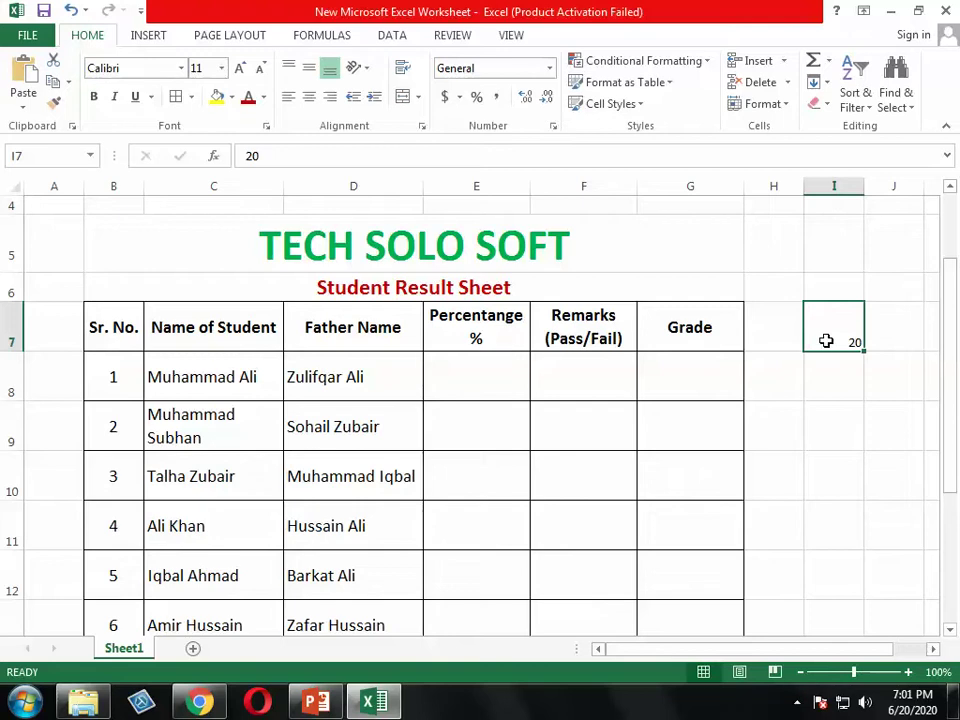
- Enter percentages 80, 25, 60 and 85 for the first four students, from E8
{"action": "left_click", "coordinate": [484, 372]}
{"action": "type", "text": "80"}
{"action": "key", "text": "Return"}
{"action": "type", "text": "25"}
{"action": "key", "text": "ctrl+Return"}
{"action": "key", "text": "Return"}
{"action": "type", "text": "60"}
{"action": "key", "text": "Return"}
{"action": "type", "text": "85"}
{"action": "key", "text": "Return"}
- Enter percentages 41, 74, 58, 54 and 65 for the remaining five students
{"action": "type", "text": "41"}
{"action": "key", "text": "Return"}
{"action": "type", "text": "74"}
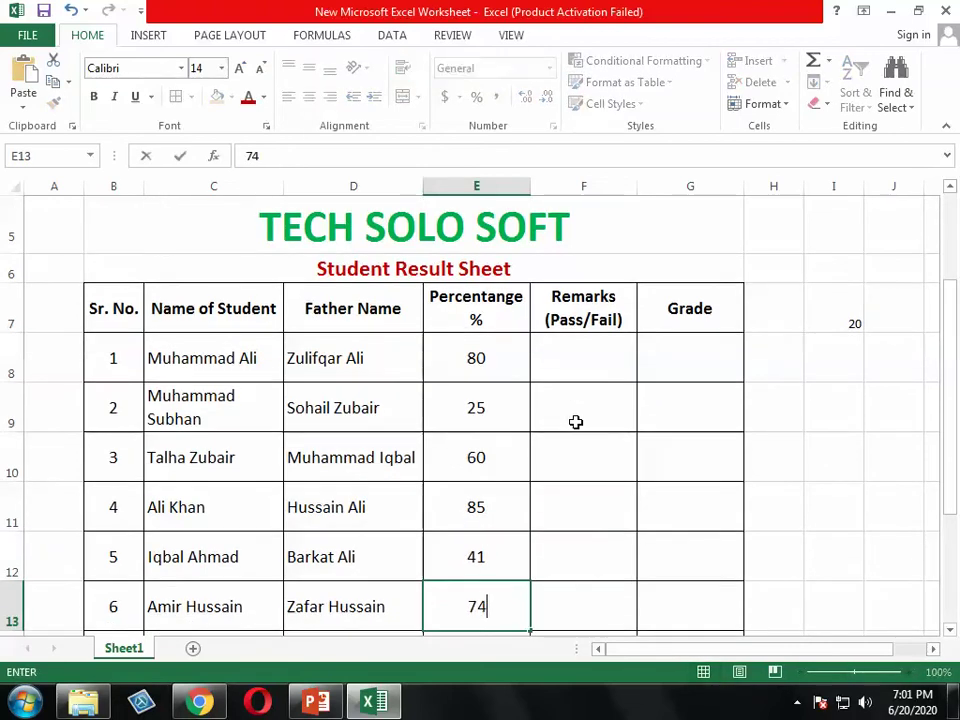
{"action": "key", "text": "Return"}
{"action": "type", "text": "58"}
{"action": "key", "text": "Return"}
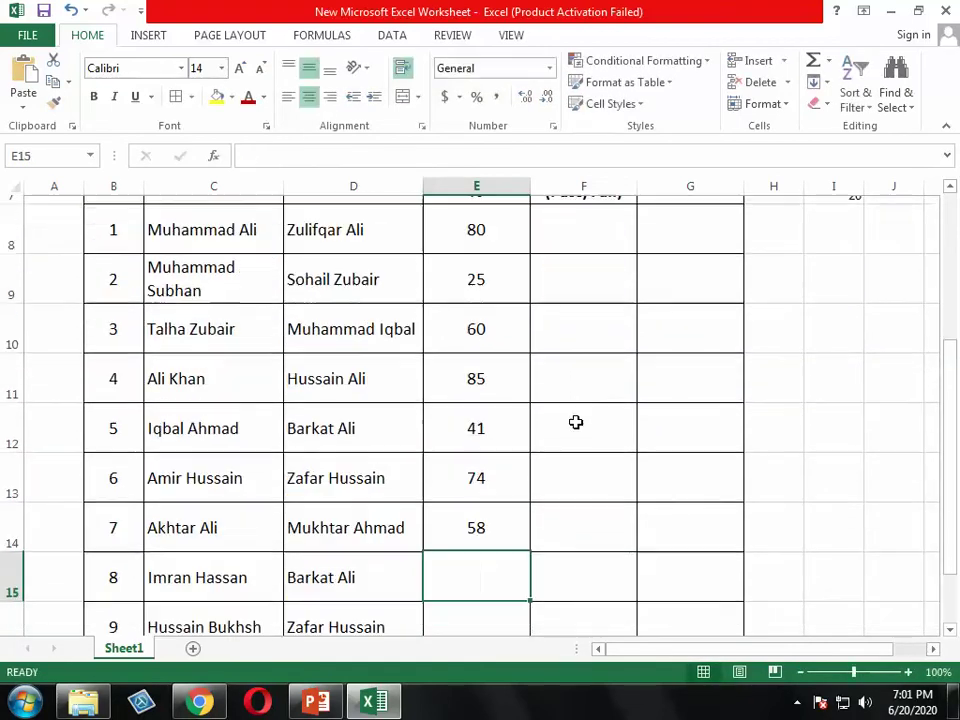
{"action": "type", "text": "54"}
{"action": "key", "text": "Return"}
{"action": "type", "text": "65"}
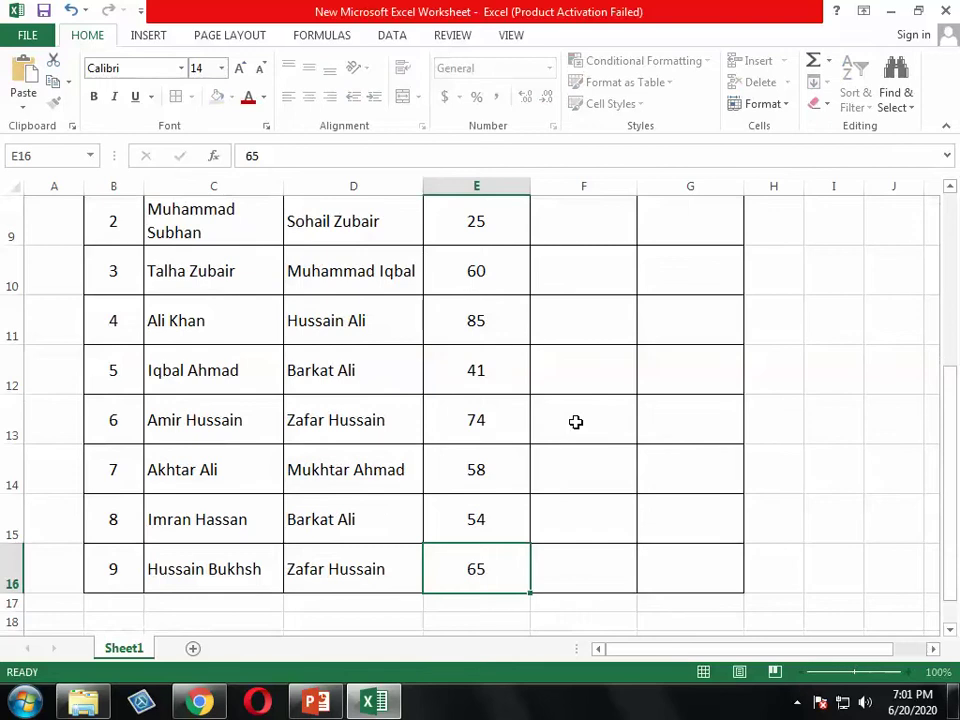
{"action": "key", "text": "Return"}
{"action": "scroll", "coordinate": [575, 421], "scroll_direction": "up", "scroll_amount": 2}
{"action": "left_click", "coordinate": [489, 407]}
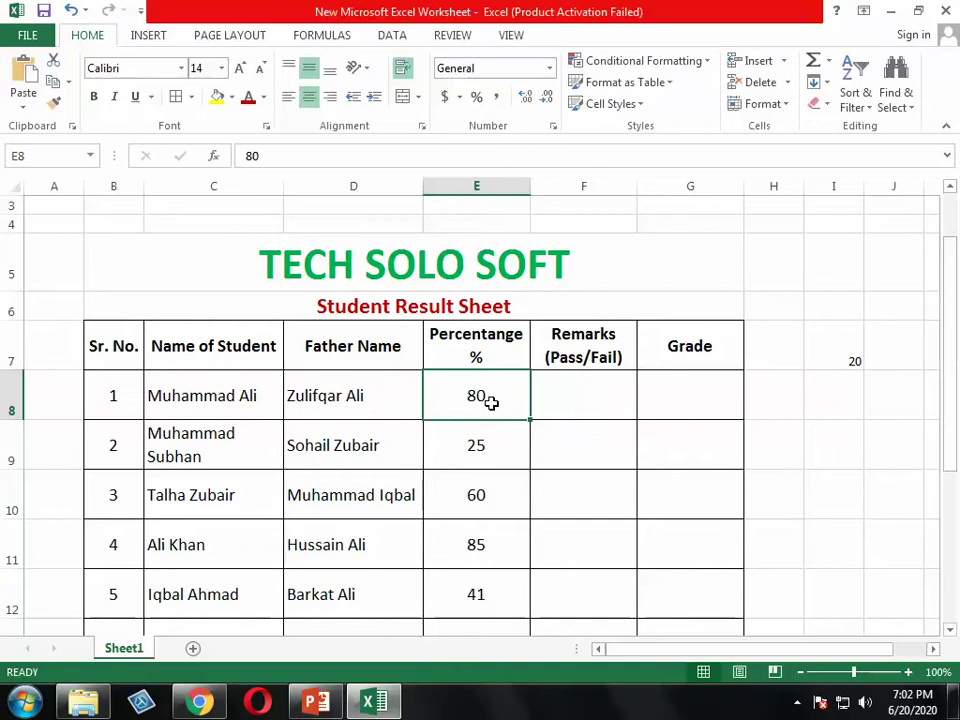
- Enter =IF(E8>=40,"Pass","Fail") in F8 for the first student's remark
{"action": "left_click", "coordinate": [580, 400]}
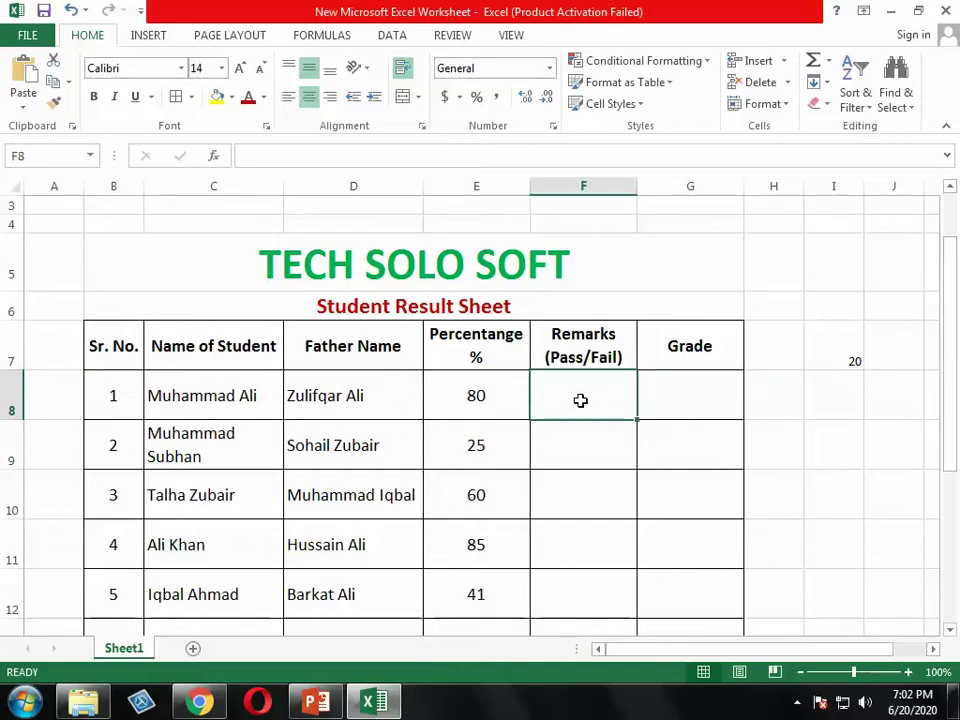
{"action": "type", "text": "="}
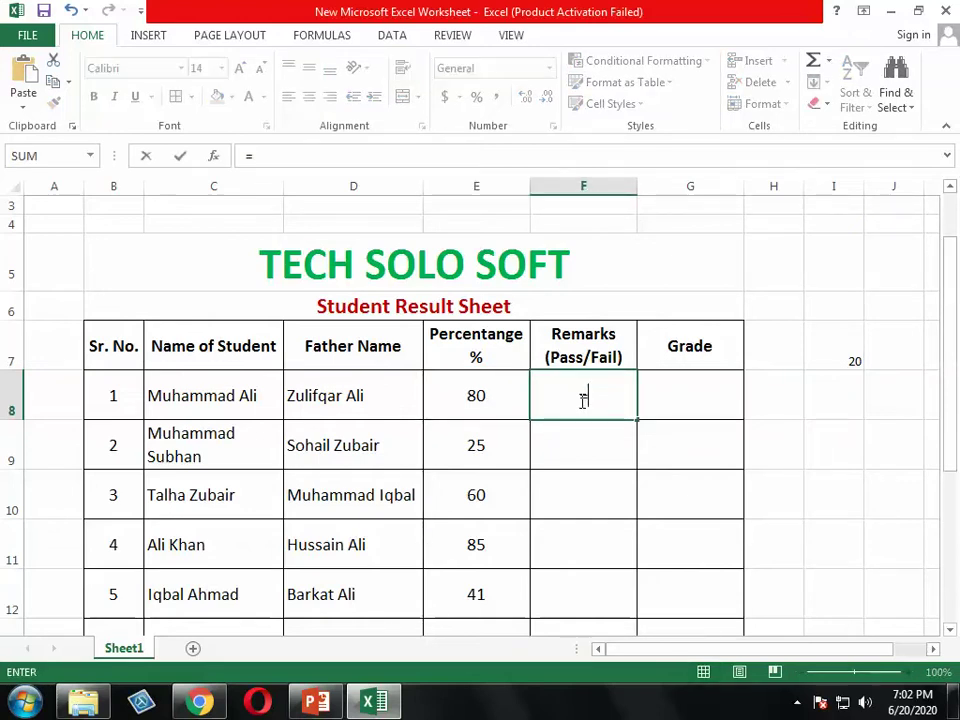
{"action": "type", "text": "if"}
{"action": "key", "text": "Tab"}
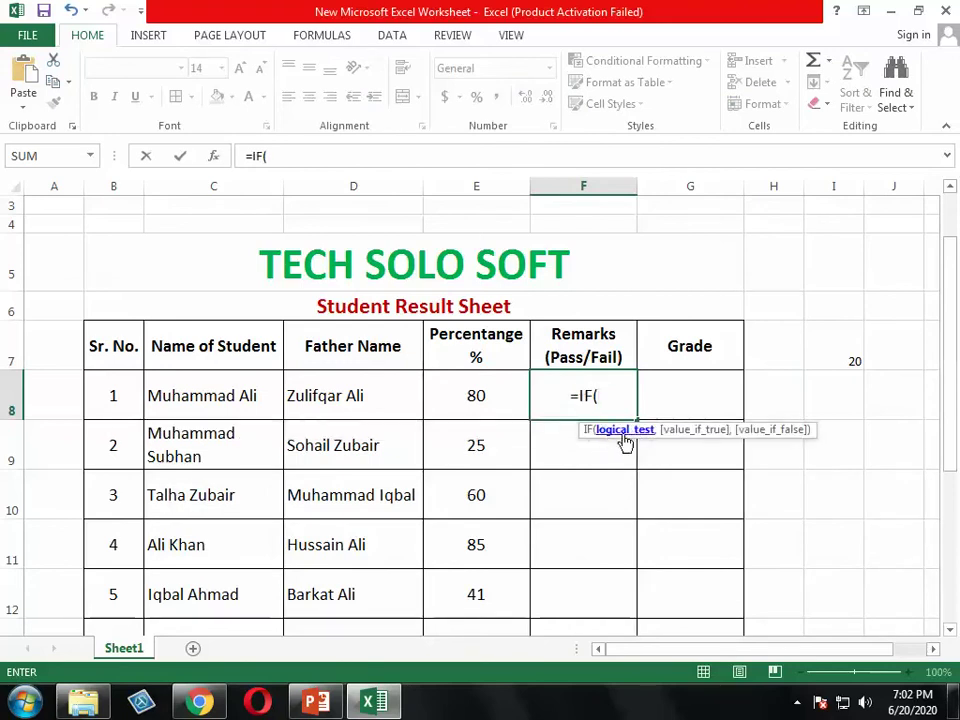
{"action": "left_click", "coordinate": [484, 398]}
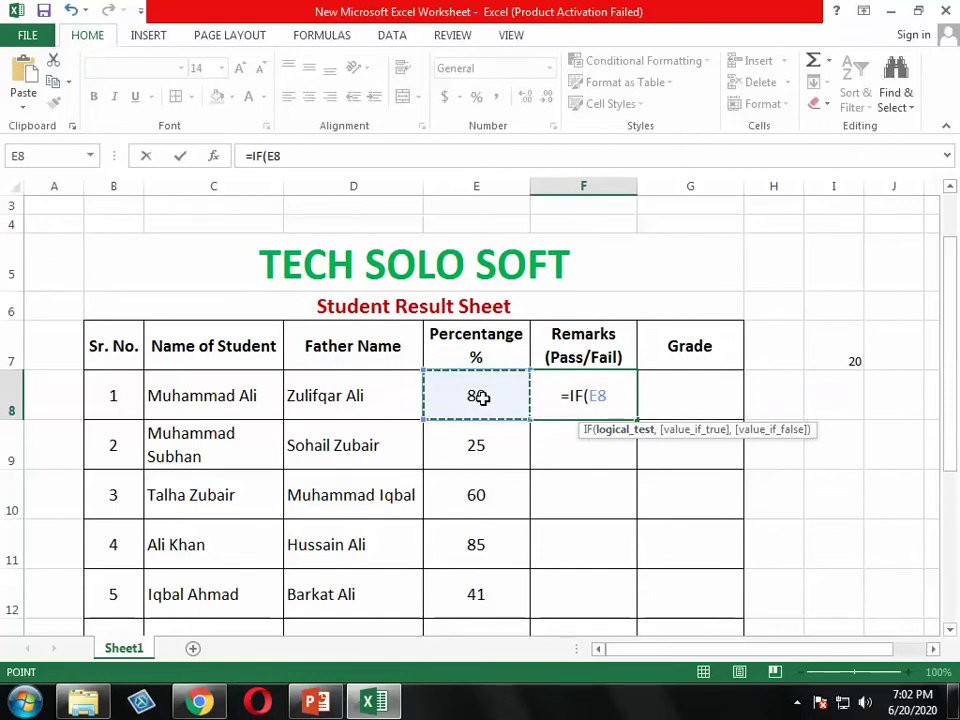
{"action": "type", "text": ">"}
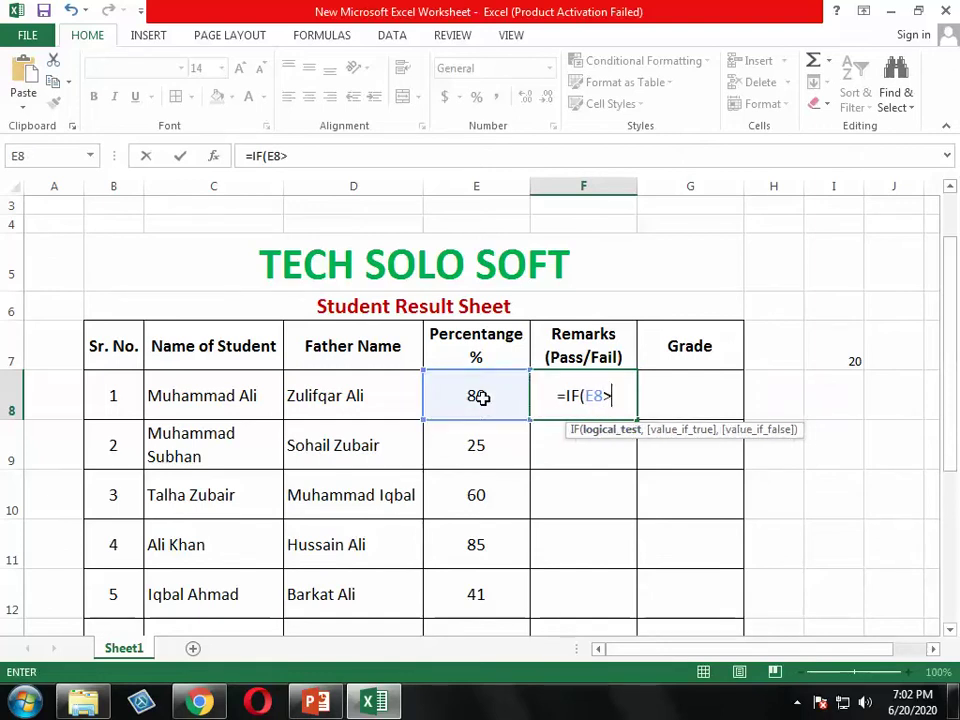
{"action": "type", "text": "=40"}
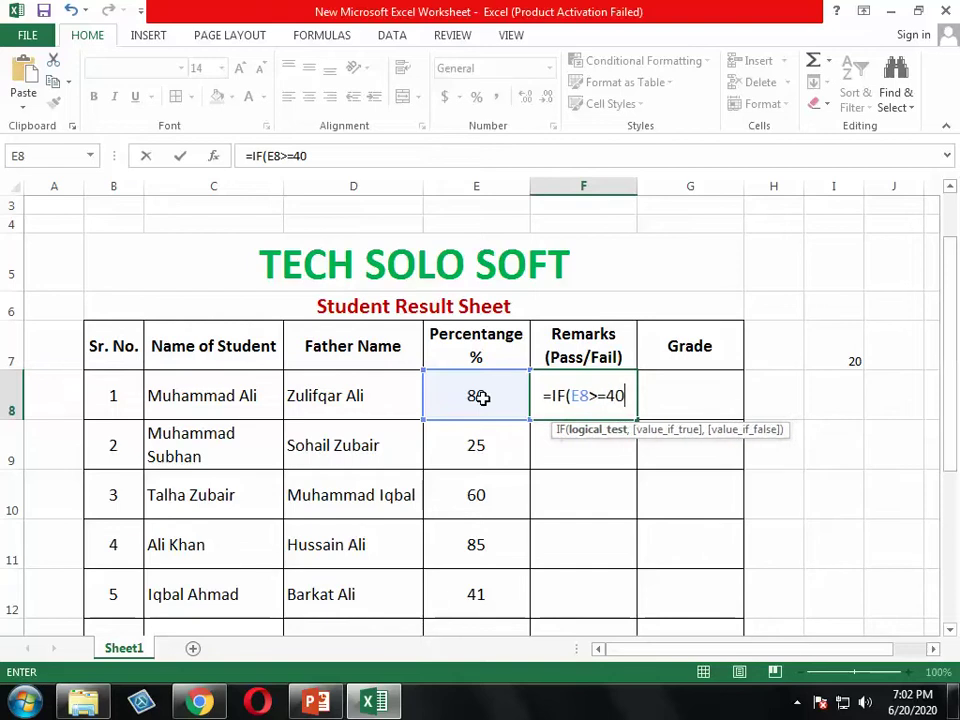
{"action": "type", "text": ","}
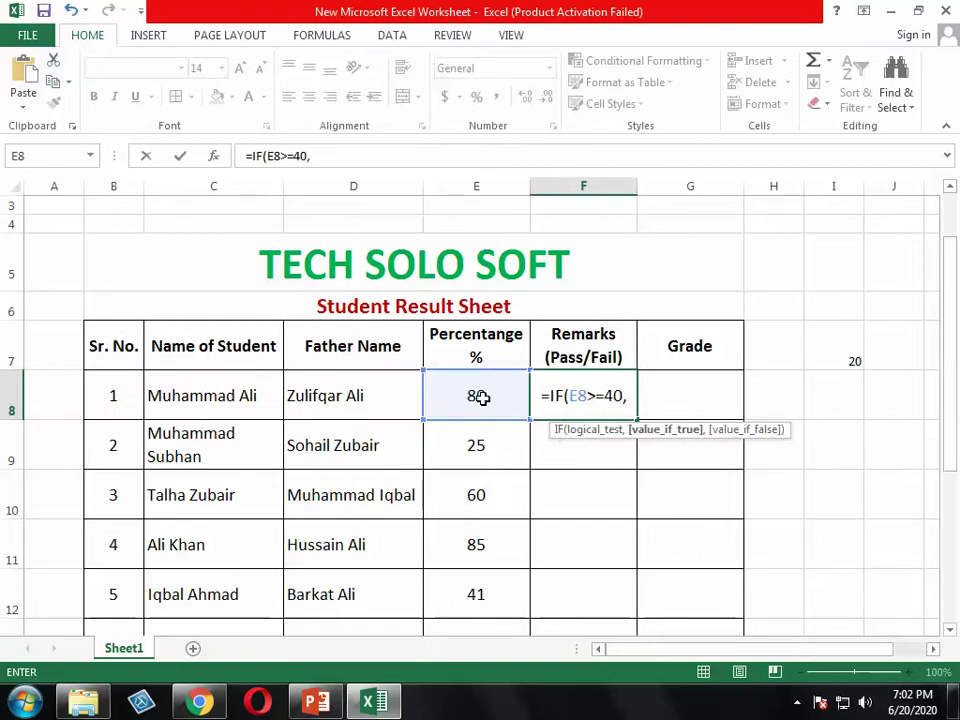
{"action": "type", "text": "\""}
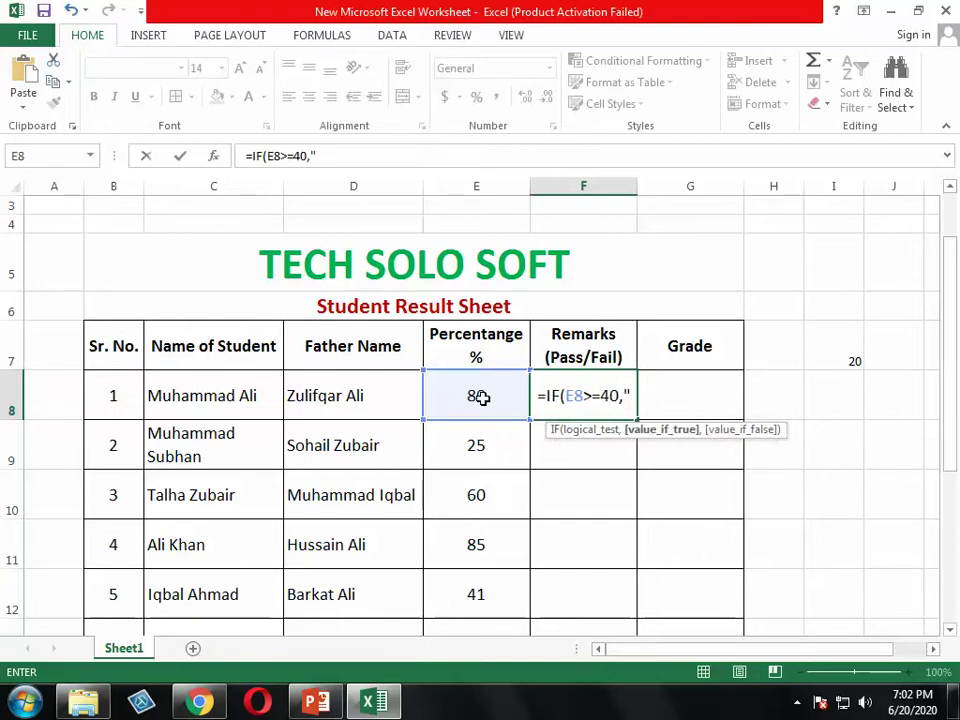
{"action": "type", "text": "Pass\","}
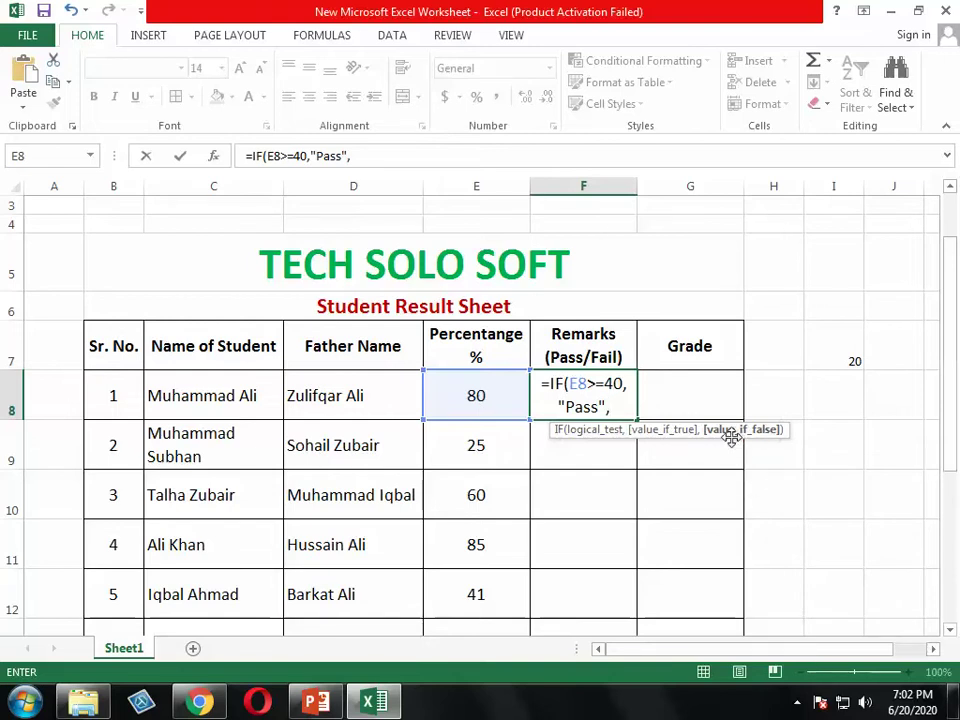
{"action": "type", "text": "\"Fail"}
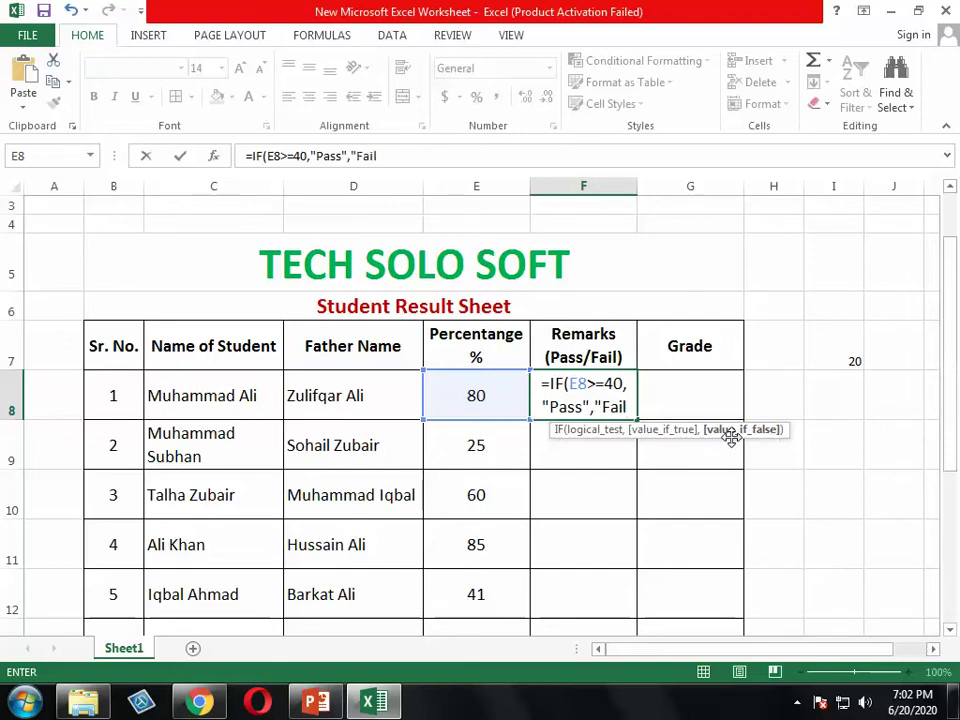
{"action": "type", "text": "\")"}
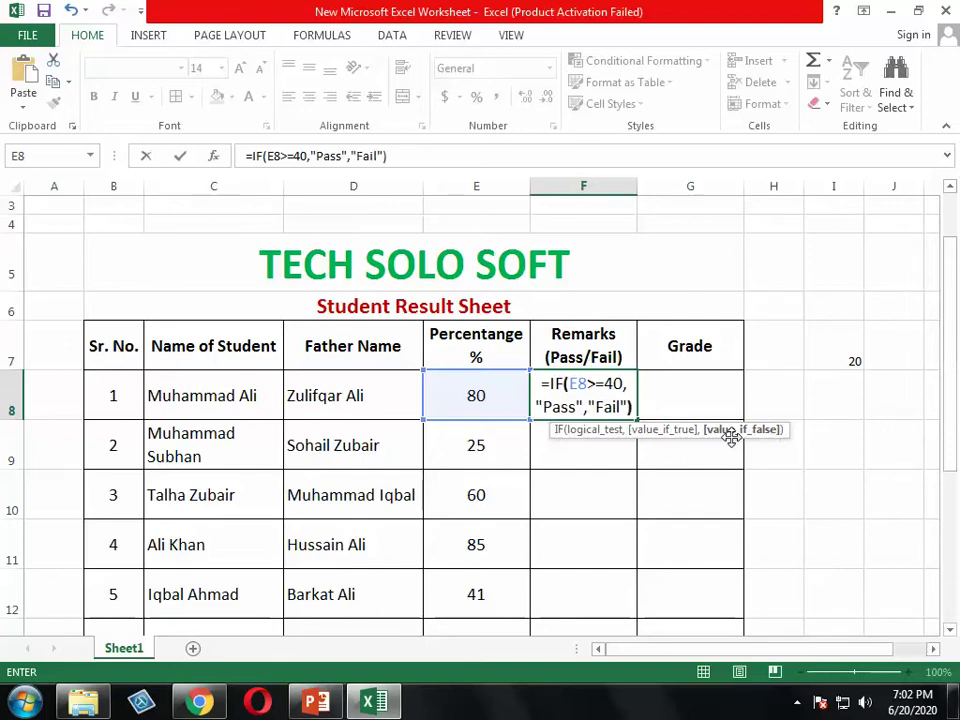
{"action": "key", "text": "Return"}
{"action": "left_click", "coordinate": [580, 399]}
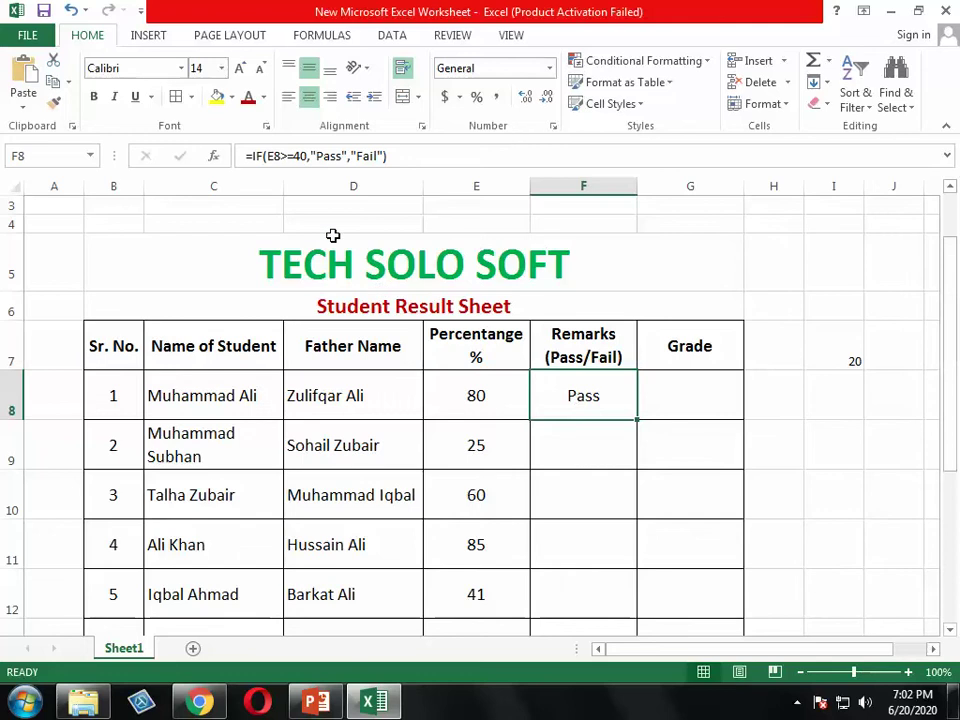
{"action": "left_click", "coordinate": [279, 156]}
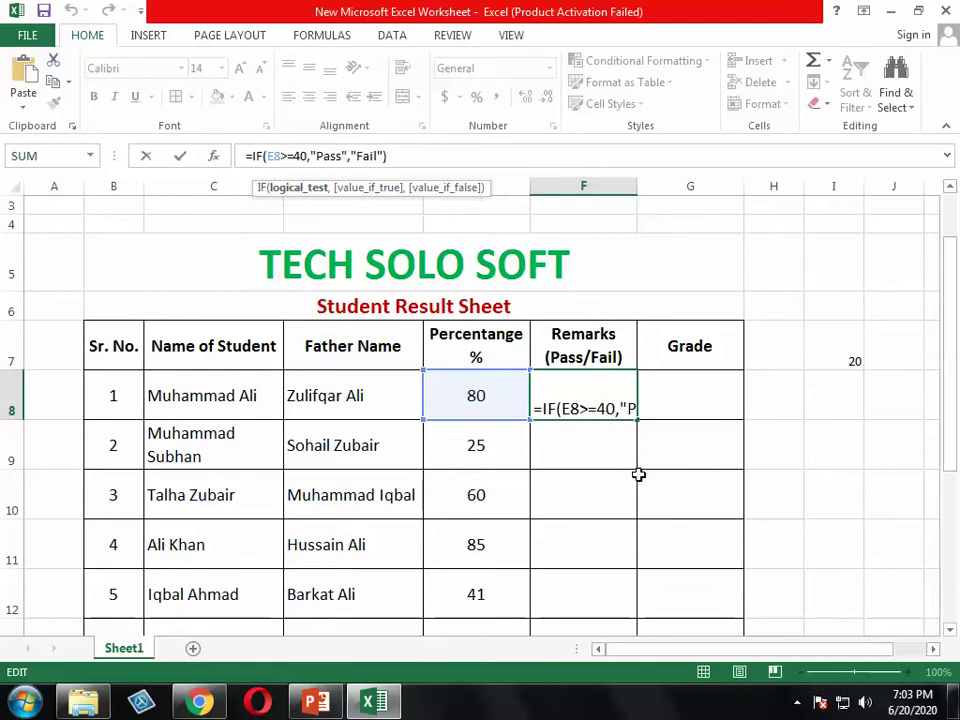
- Copy F8's Pass/Fail formula down the Remarks column to F16
{"action": "key", "text": "ctrl+Return"}
{"action": "left_click_drag", "start_coordinate": [637, 421], "coordinate": [647, 650]}
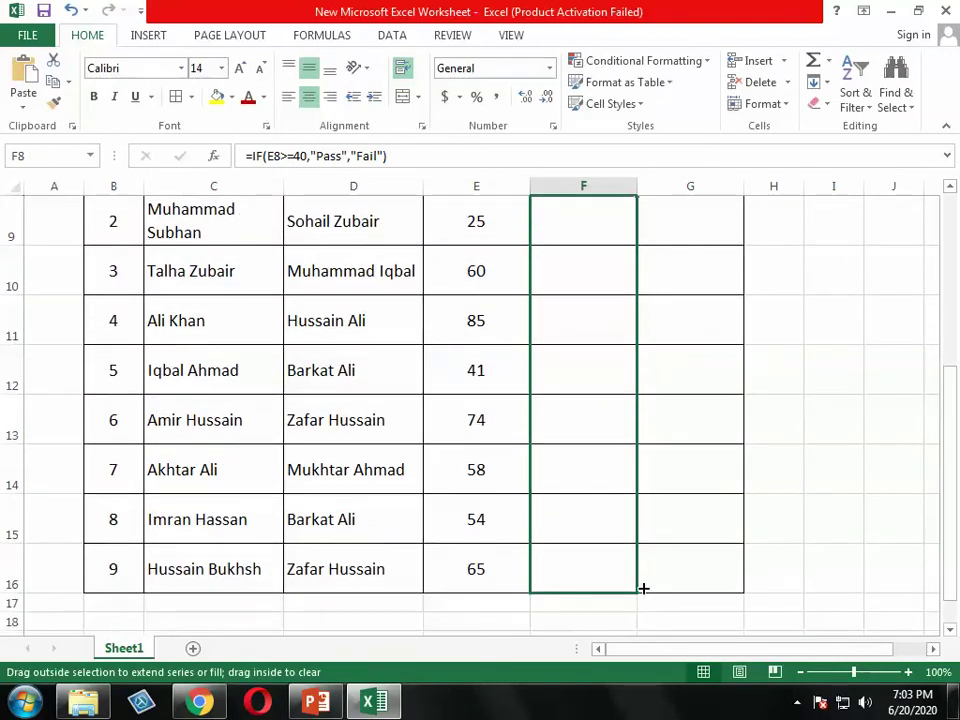
{"action": "left_click_drag", "start_coordinate": [647, 650], "coordinate": [642, 581]}
{"action": "scroll", "coordinate": [653, 495], "scroll_direction": "up", "scroll_amount": 1}
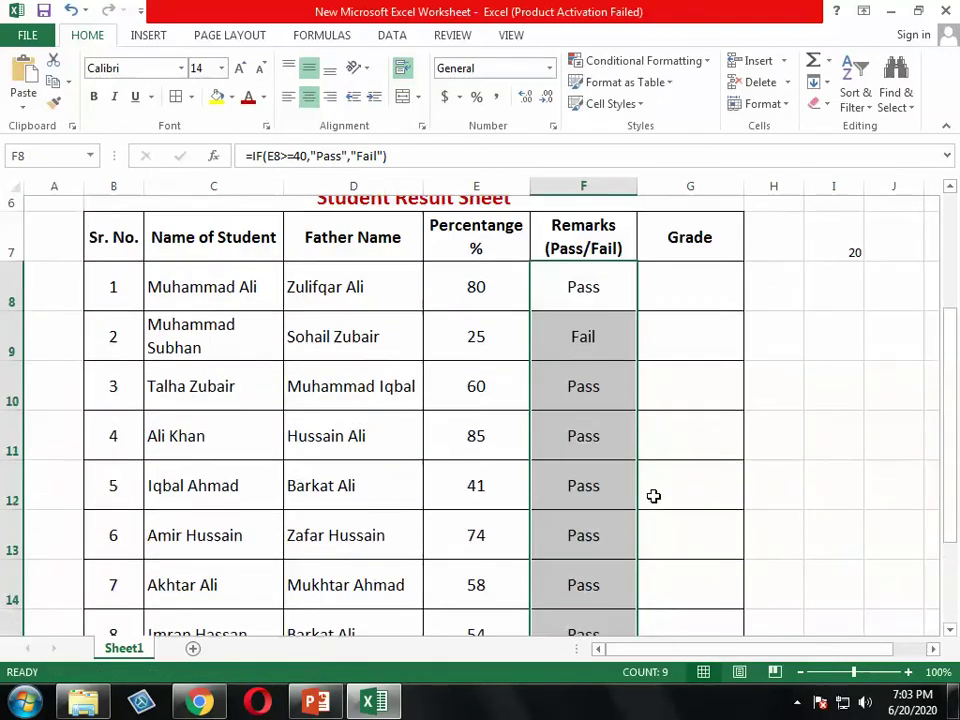
{"action": "left_click", "coordinate": [575, 368]}
- Change the third student's percentage in E10 from 60 to 20
{"action": "left_click", "coordinate": [467, 357]}
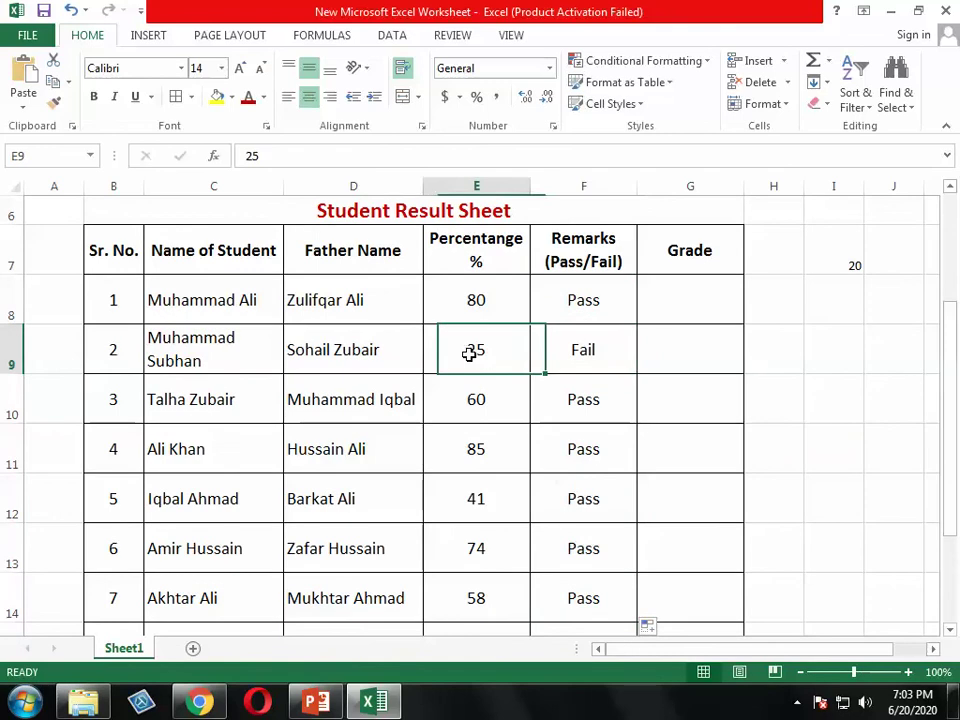
{"action": "left_click", "coordinate": [473, 408]}
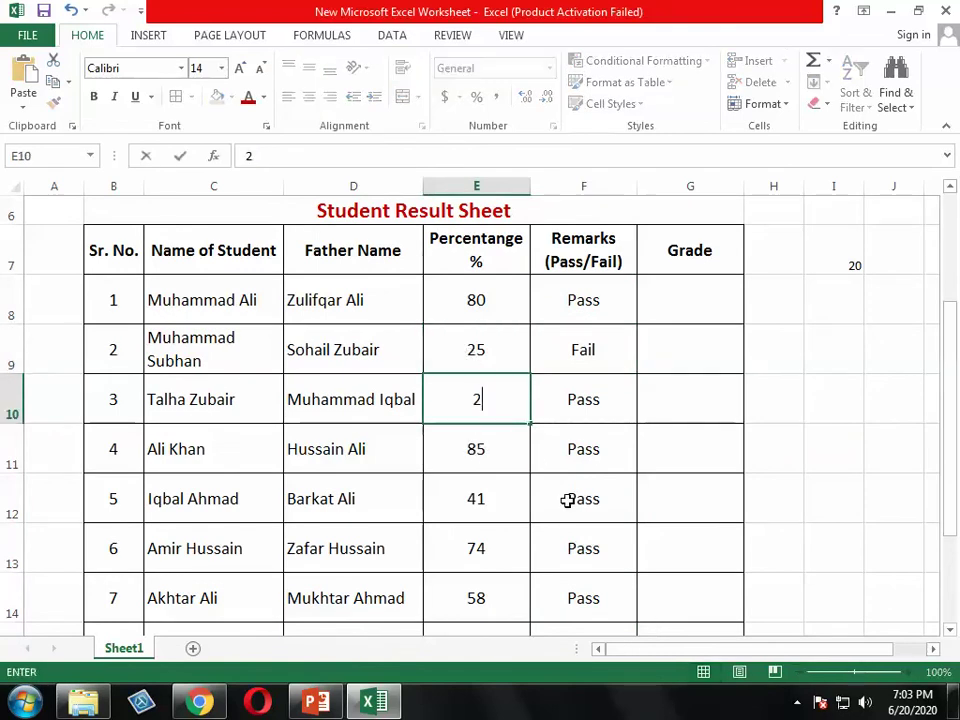
{"action": "type", "text": "20"}
{"action": "key", "text": "Return"}
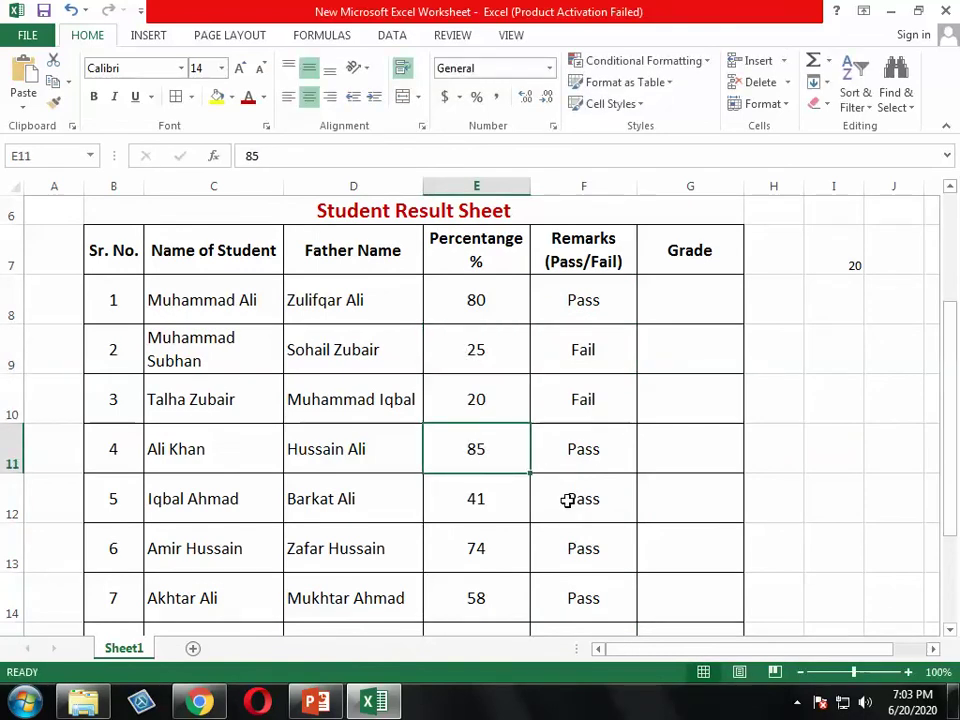
- Change the fifth student's percentage in E12 from 41 to 40
{"action": "left_click", "coordinate": [497, 499]}
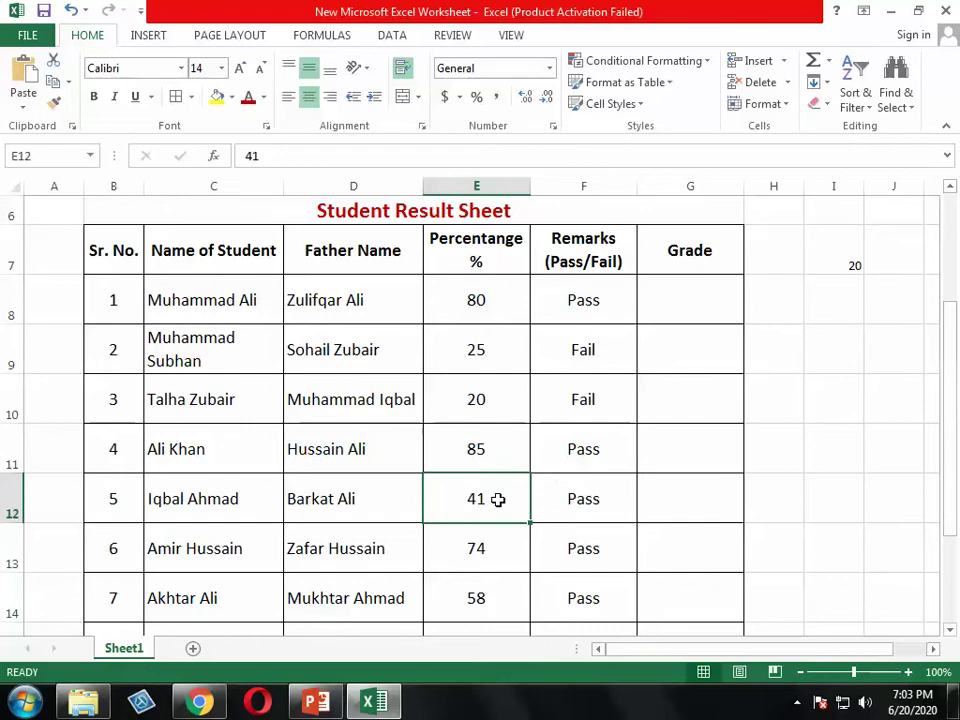
{"action": "type", "text": "40"}
{"action": "key", "text": "Return"}
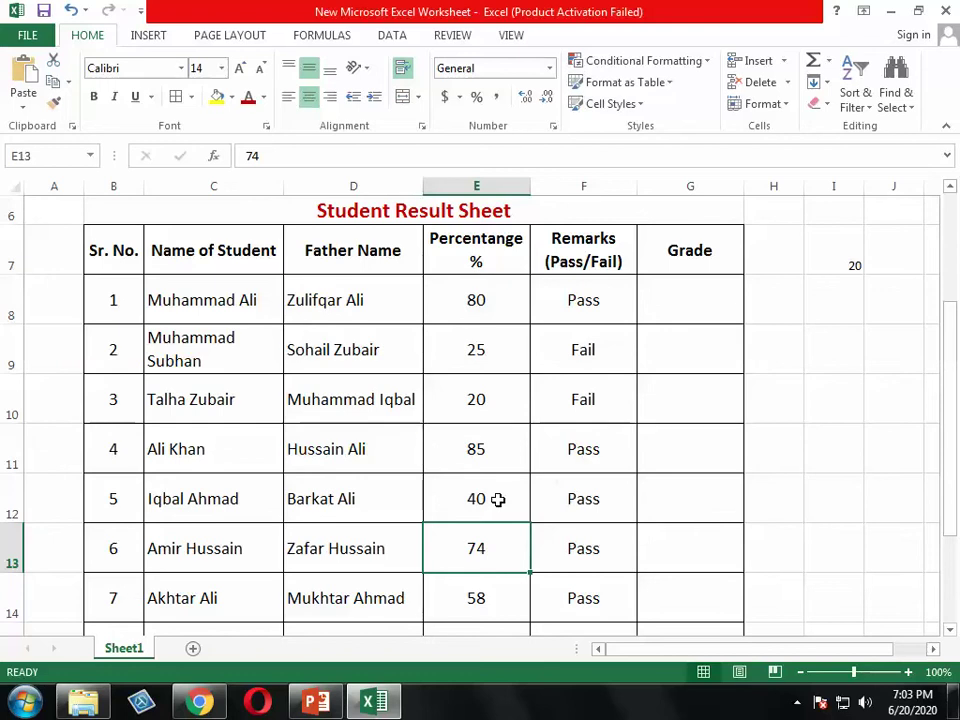
{"action": "scroll", "coordinate": [495, 499], "scroll_direction": "down", "scroll_amount": 1}
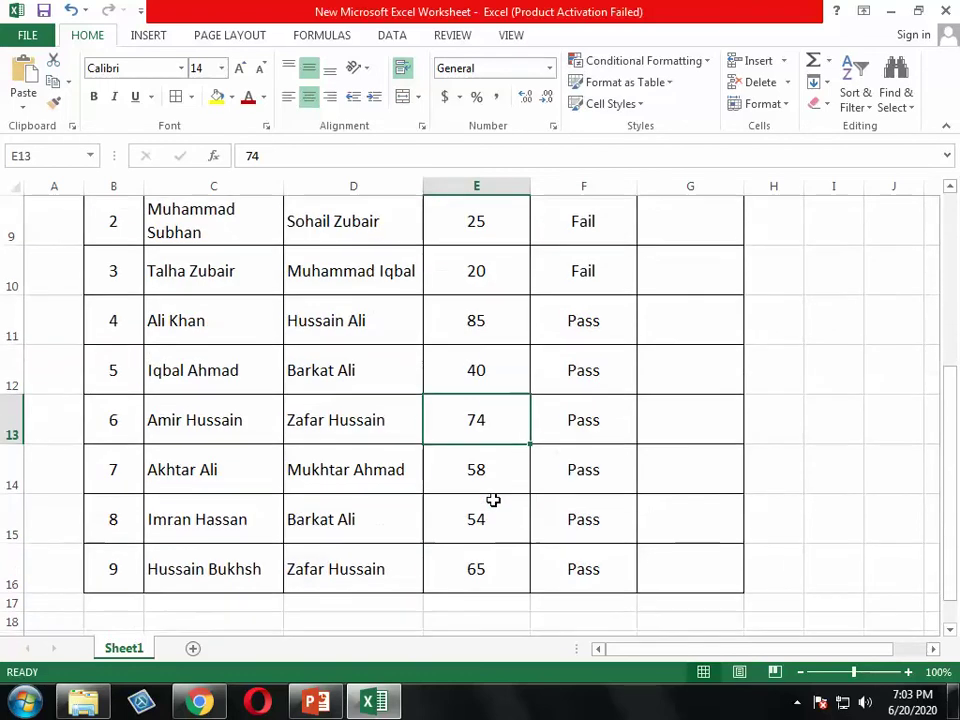
{"action": "scroll", "coordinate": [495, 499], "scroll_direction": "up", "scroll_amount": 1}
{"action": "left_click", "coordinate": [664, 291]}
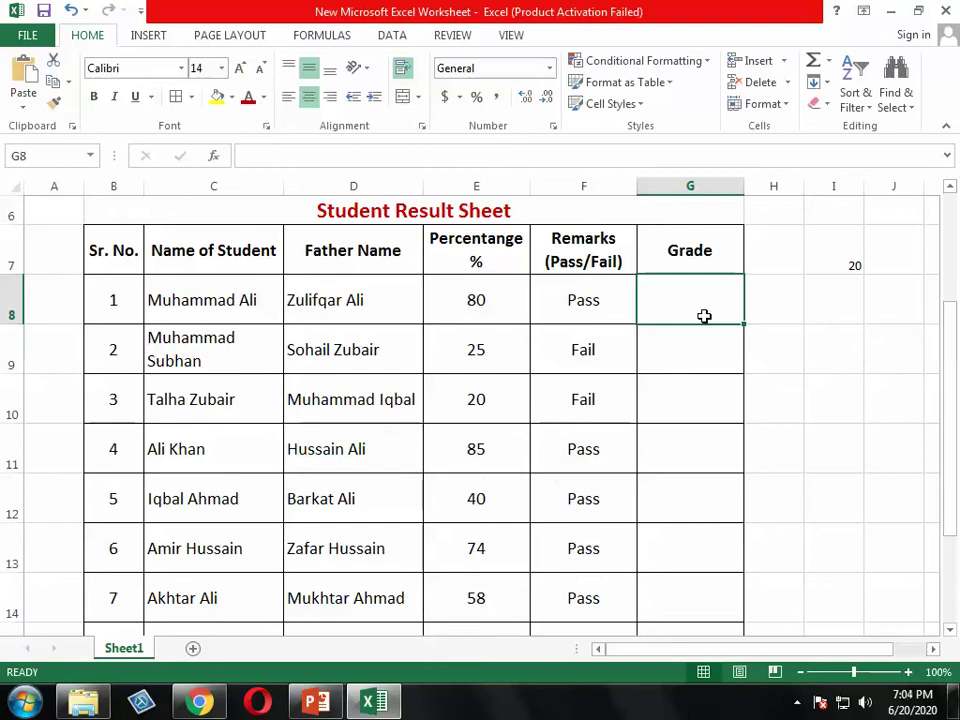
- Start G8's formula with =IF(E8>90,"A+", followed by a nested IF(E8>80,"A"
{"action": "type", "text": "=if"}
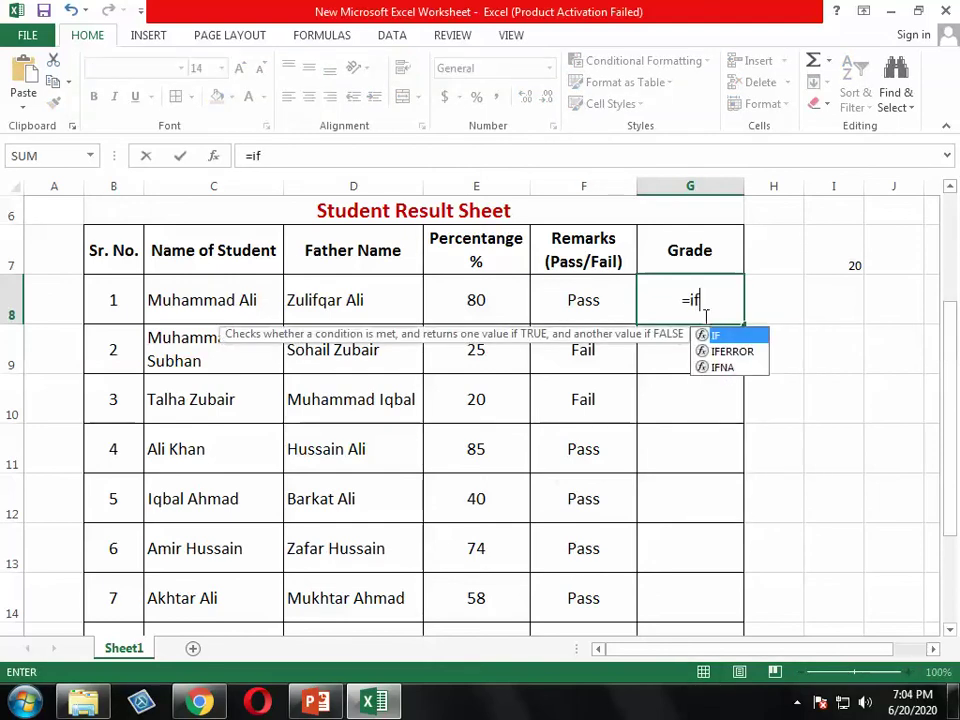
{"action": "key", "text": "Tab"}
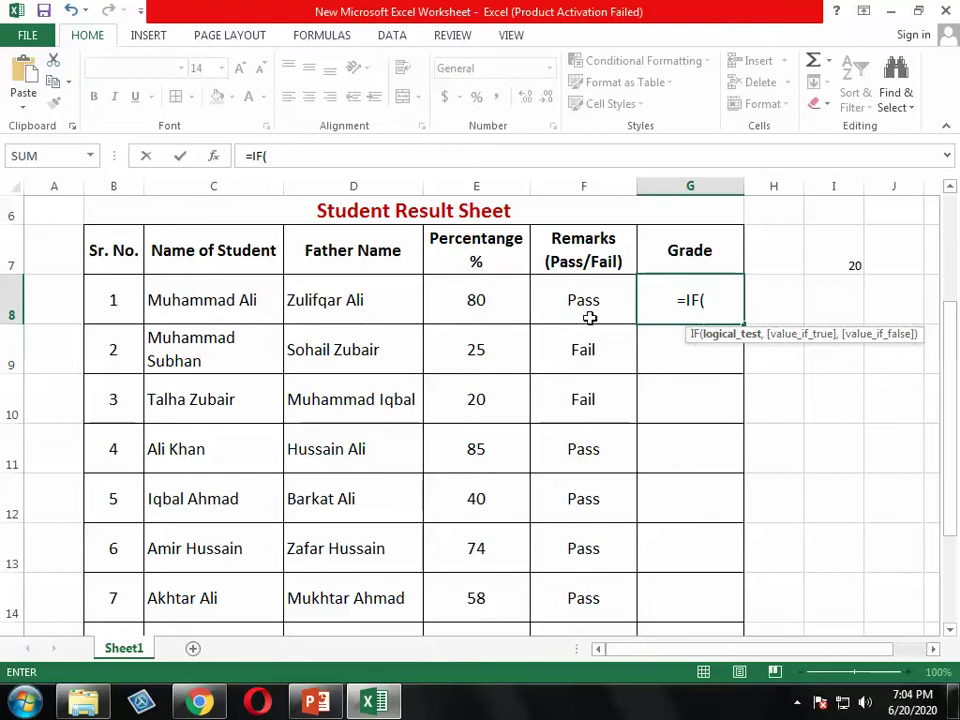
{"action": "left_click", "coordinate": [493, 309]}
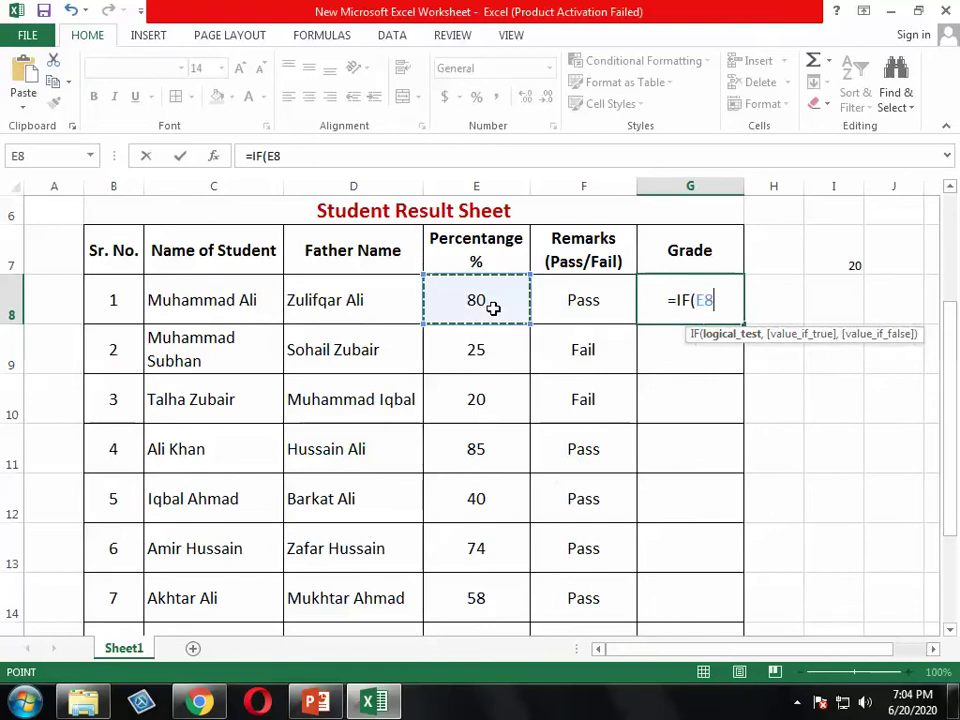
{"action": "type", "text": ">"}
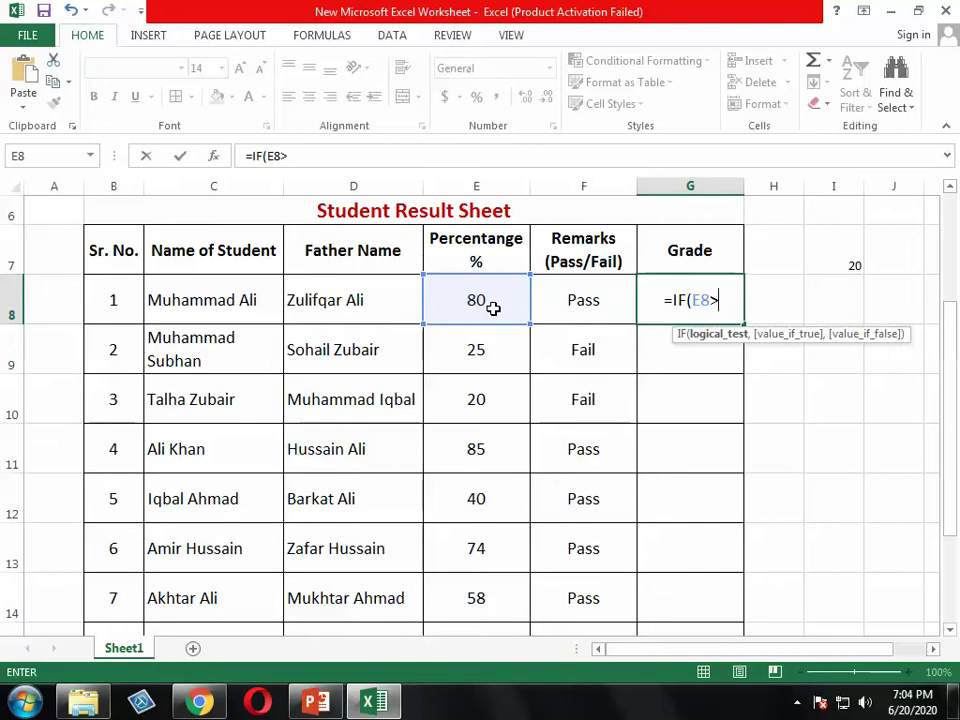
{"action": "type", "text": "90,"}
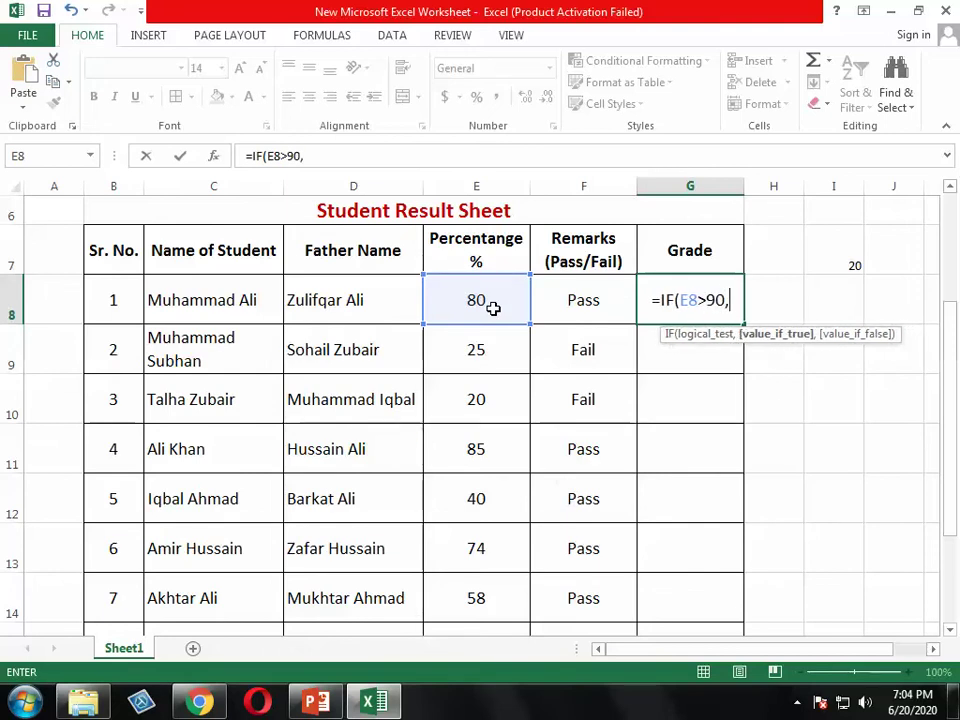
{"action": "type", "text": "\"A"}
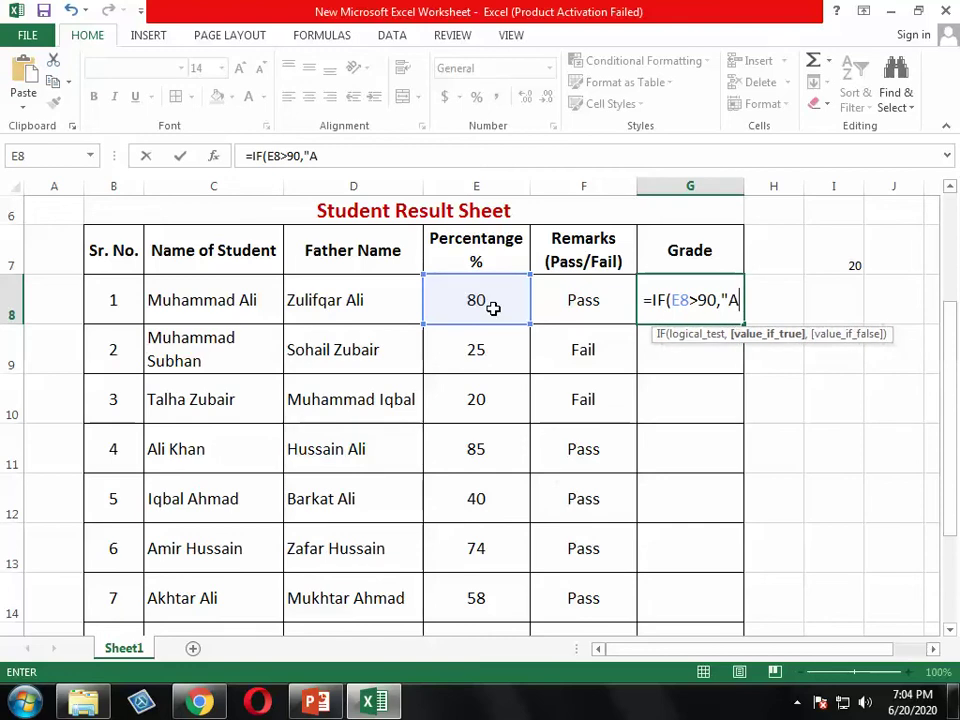
{"action": "type", "text": "+\""}
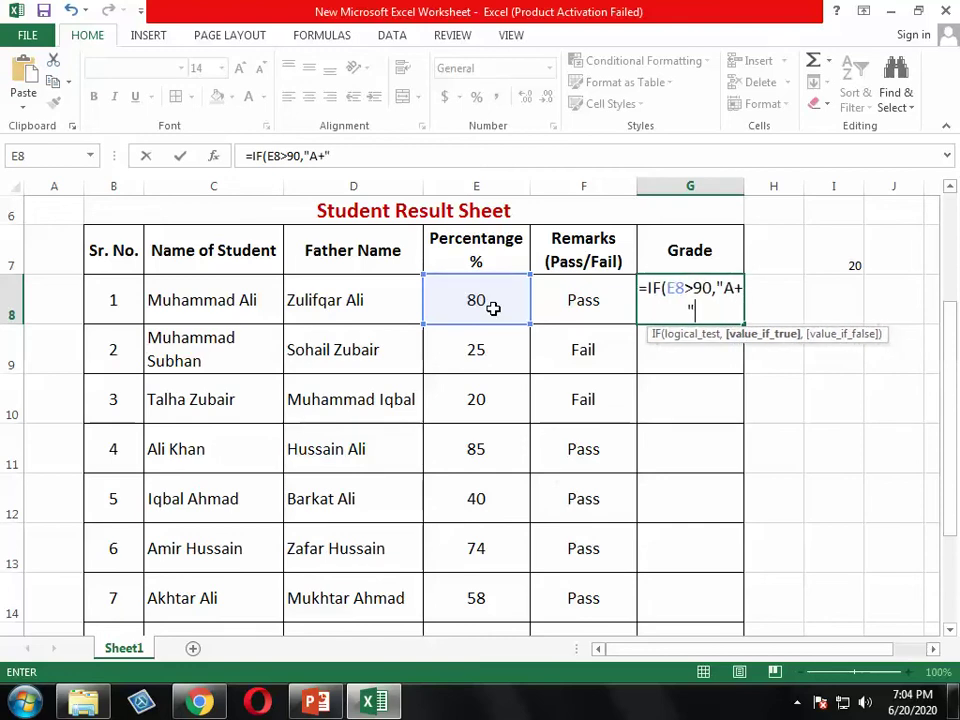
{"action": "type", "text": ","}
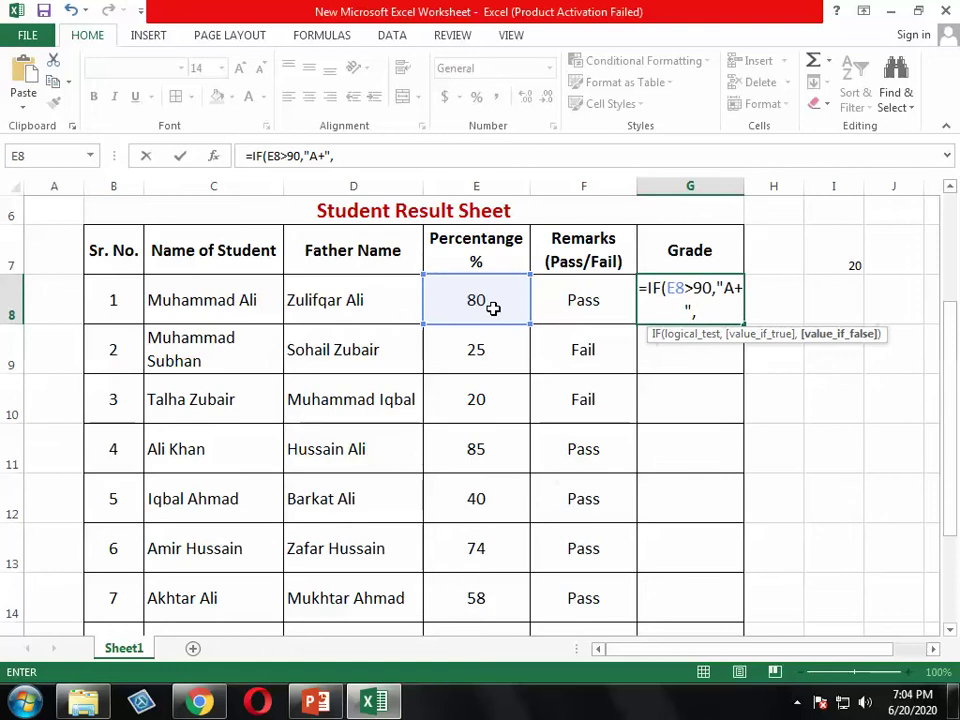
{"action": "type", "text": "if"}
{"action": "key", "text": "Tab"}
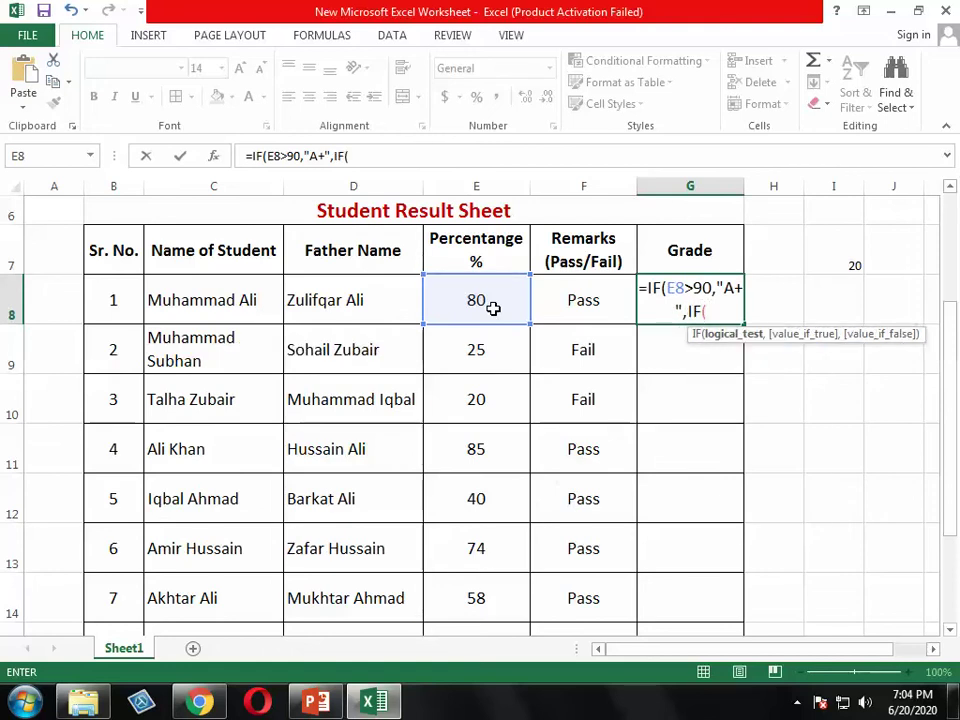
{"action": "left_click", "coordinate": [493, 309]}
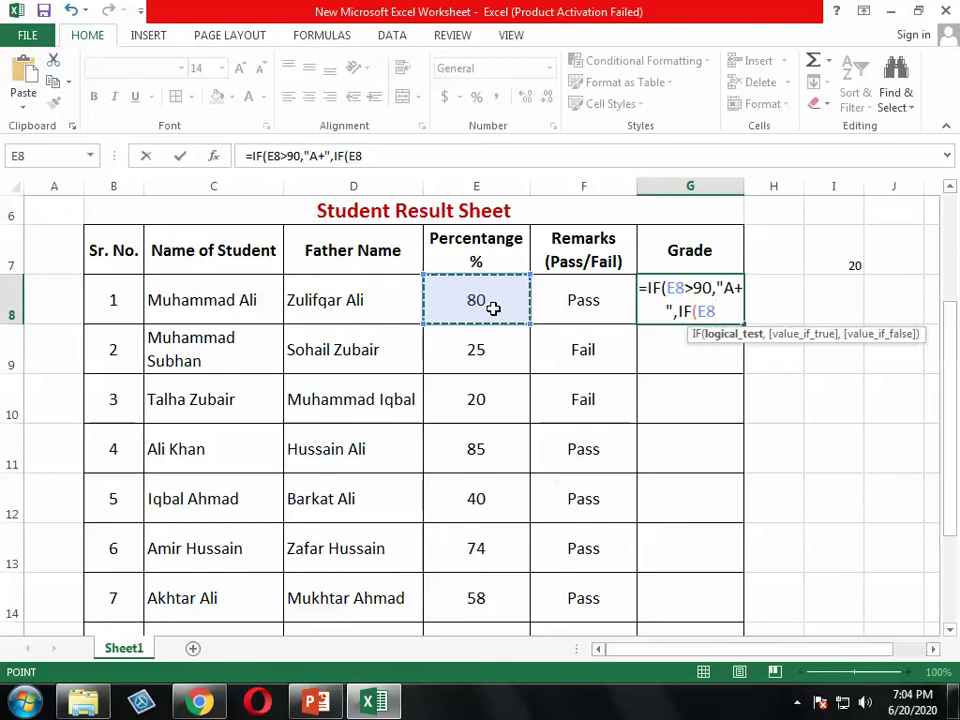
{"action": "type", "text": ">80"}
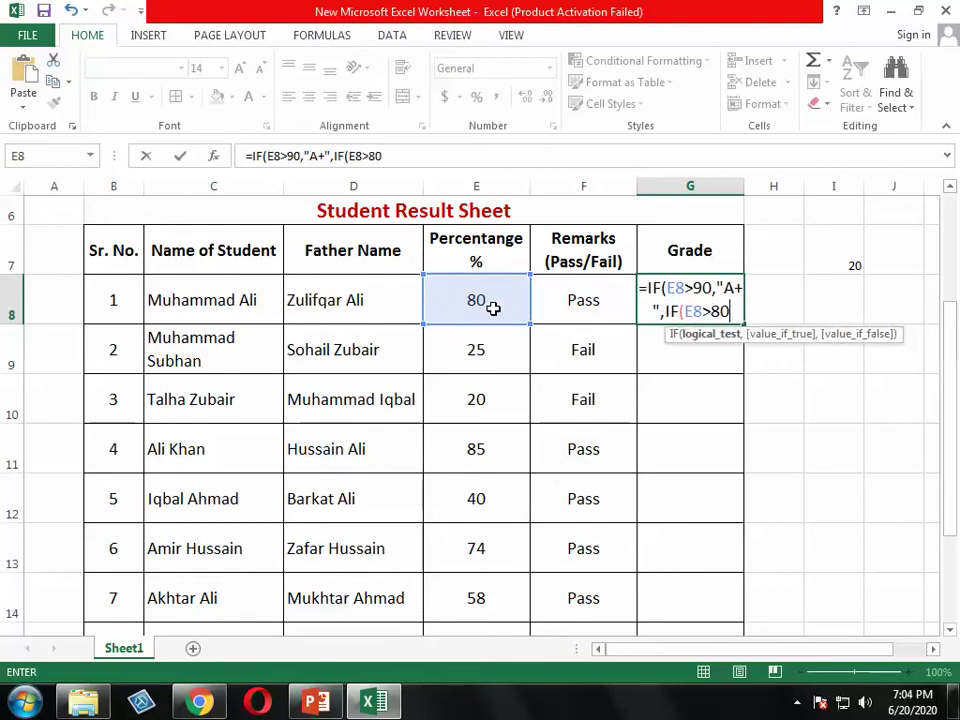
{"action": "type", "text": ","}
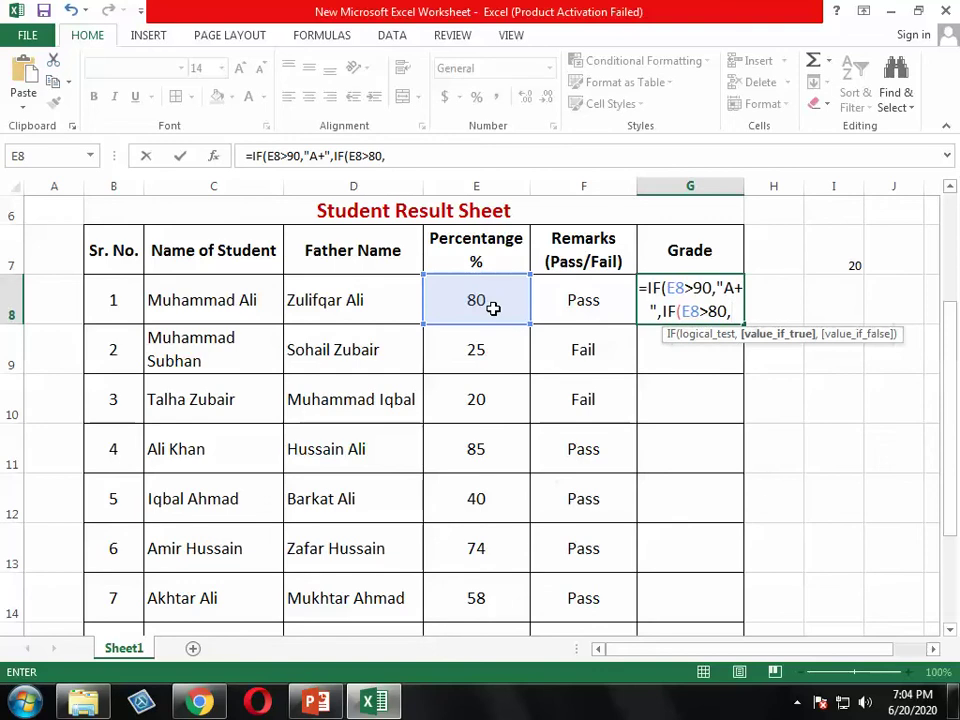
{"action": "type", "text": "\"A"}
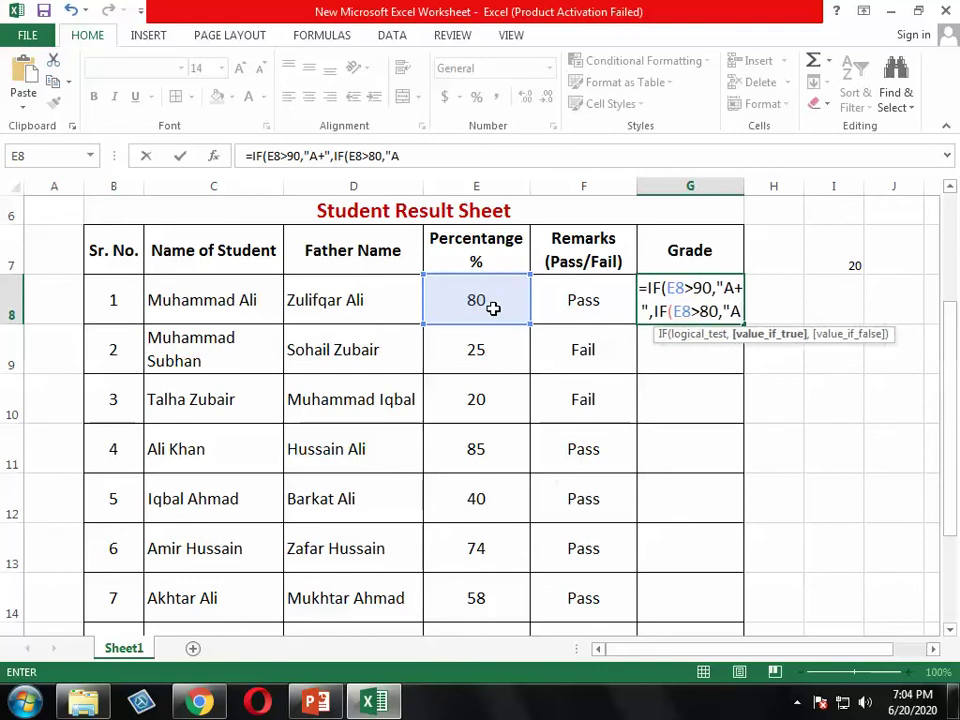
{"action": "type", "text": "\","}
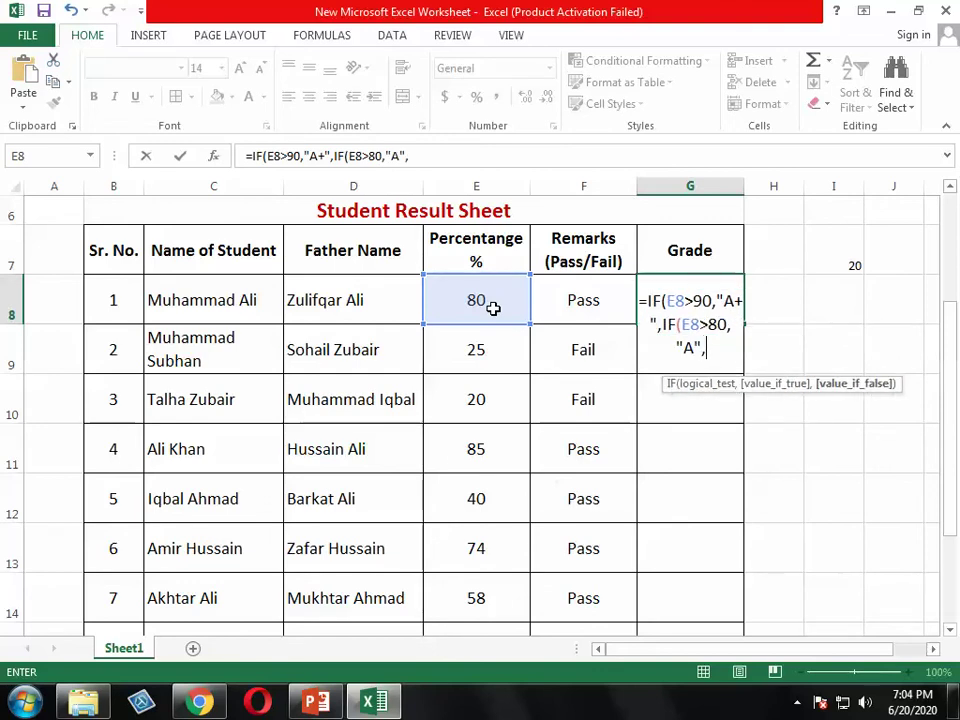
{"action": "type", "text": "if"}
- Add nested IF conditions giving B above 70 and C above 60
{"action": "key", "text": "Tab"}
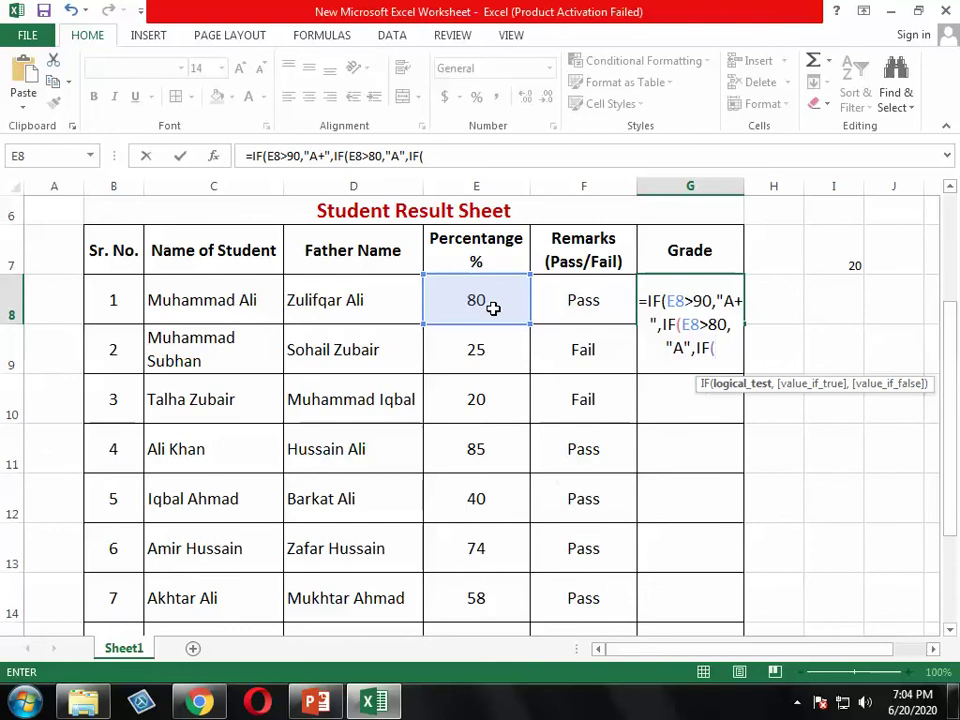
{"action": "left_click", "coordinate": [495, 309]}
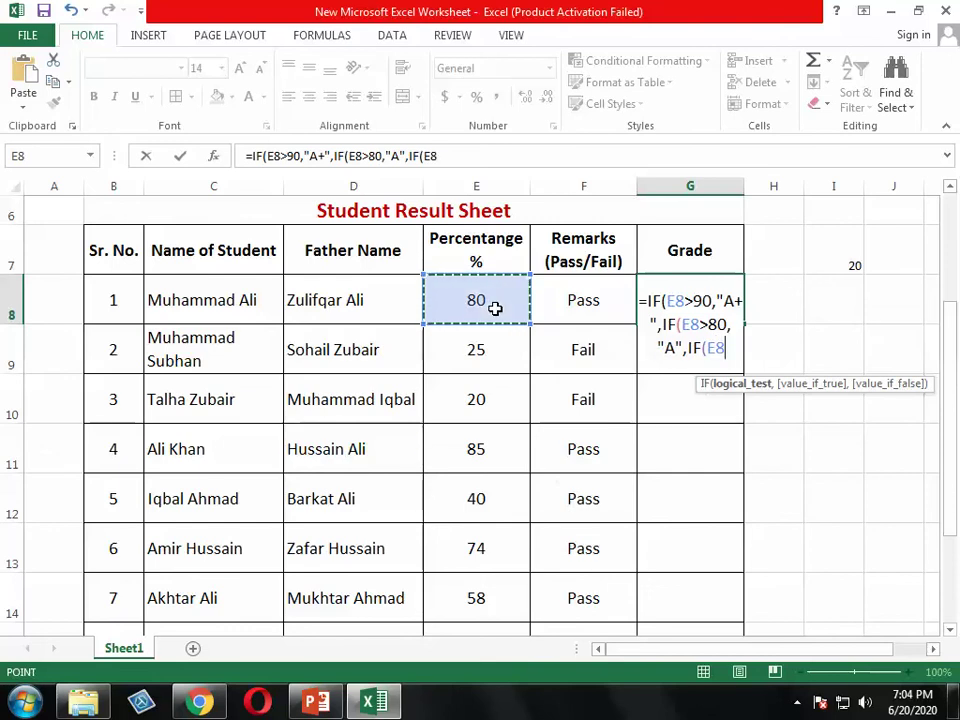
{"action": "type", "text": ","}
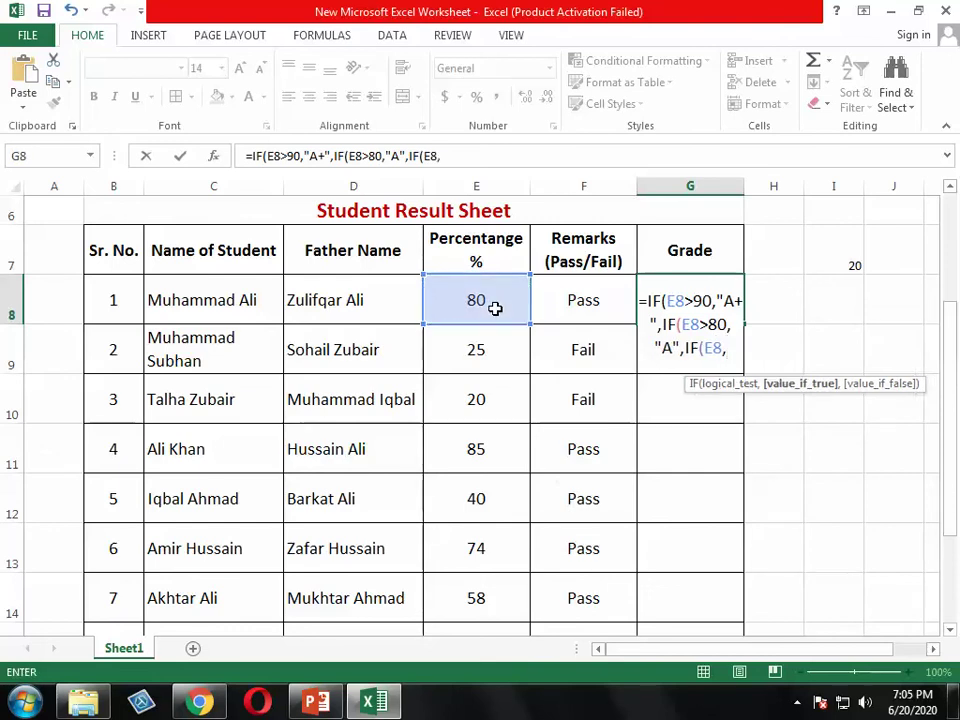
{"action": "key", "text": "BackSpace"}
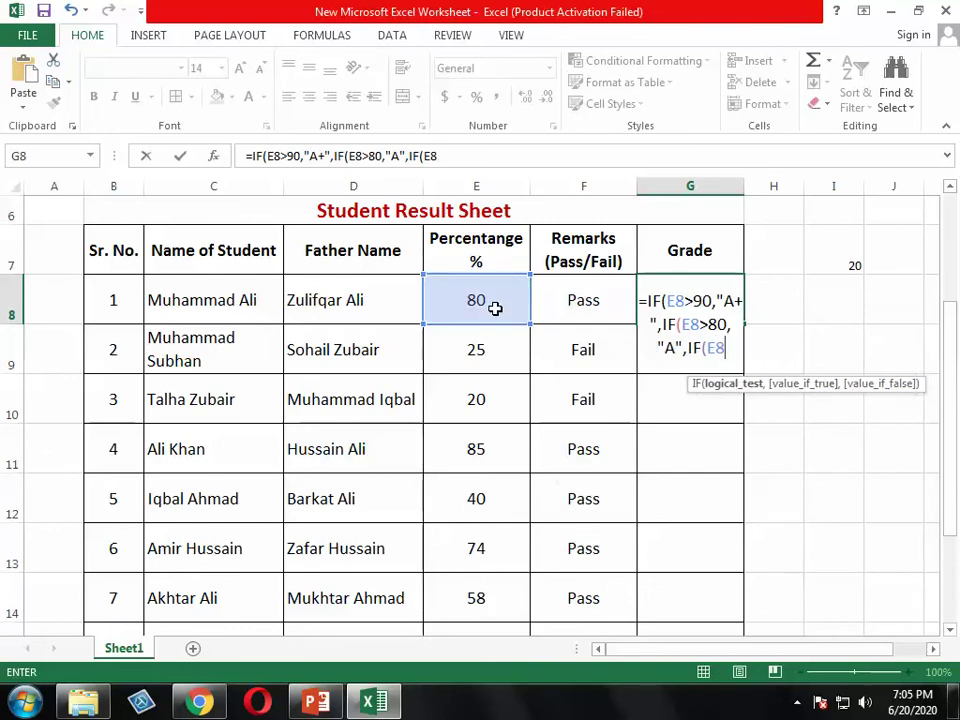
{"action": "type", "text": ">70,"}
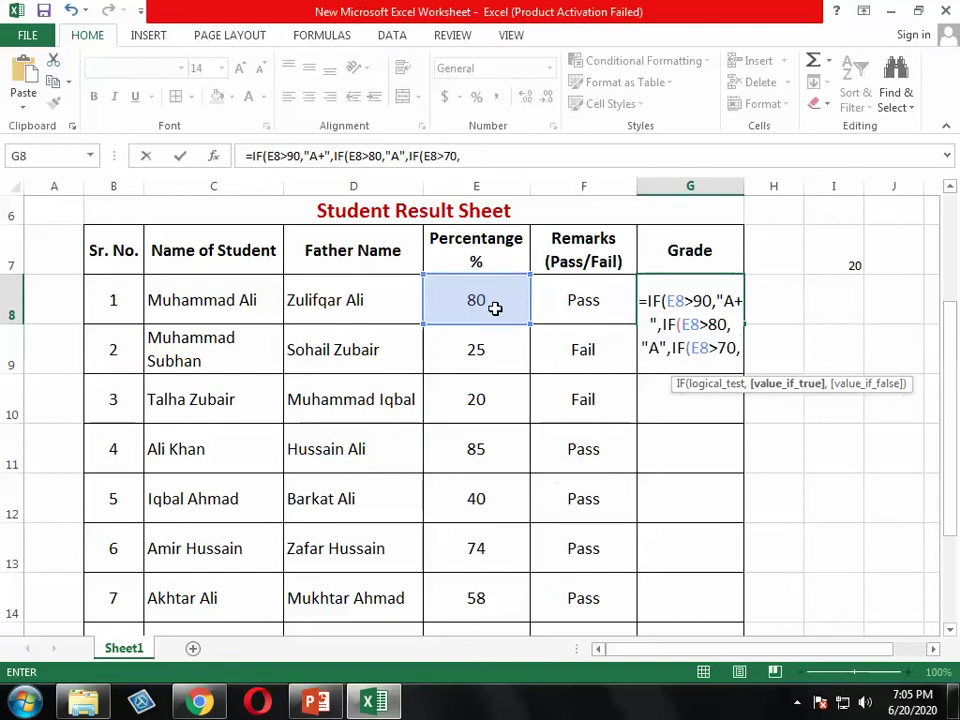
{"action": "type", "text": "\"B\""}
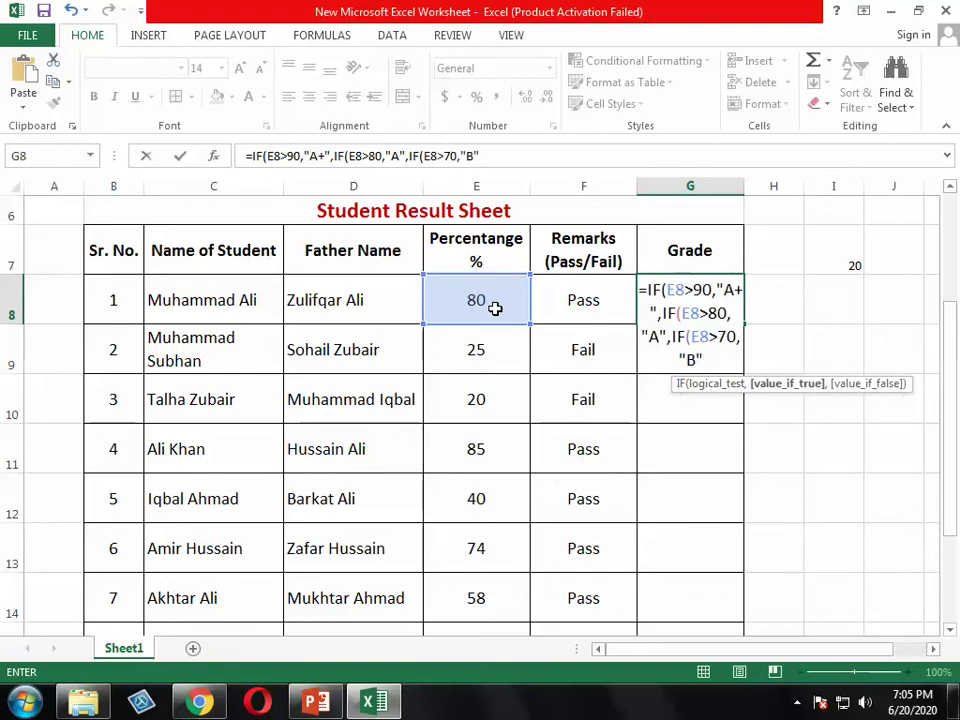
{"action": "type", "text": ",if("}
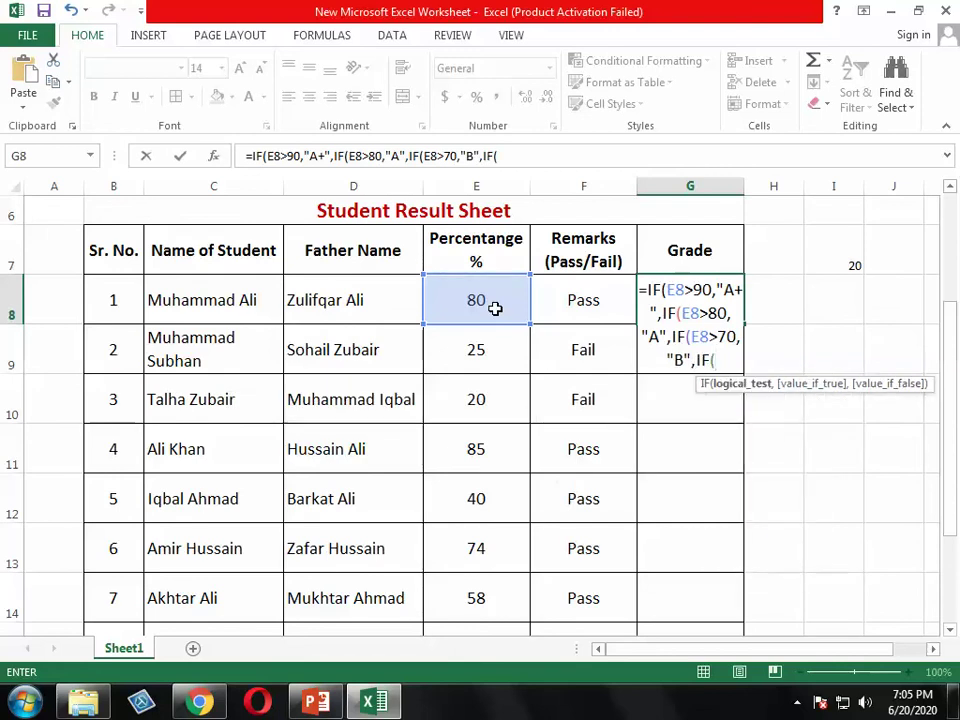
{"action": "left_click", "coordinate": [495, 308]}
{"action": "type", "text": ">"}
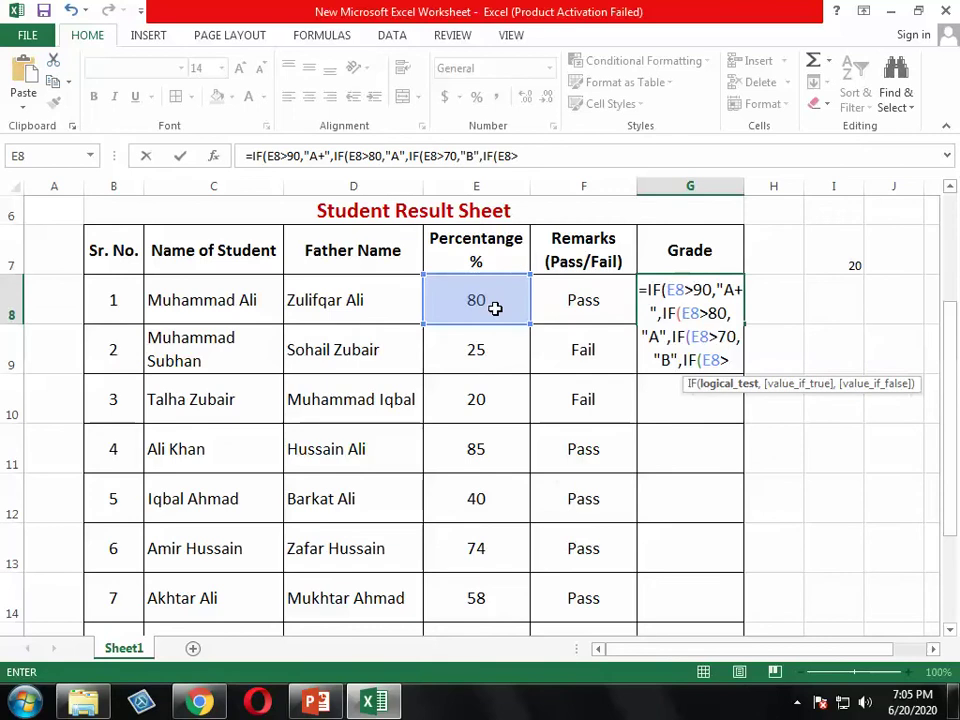
{"action": "type", "text": "60"}
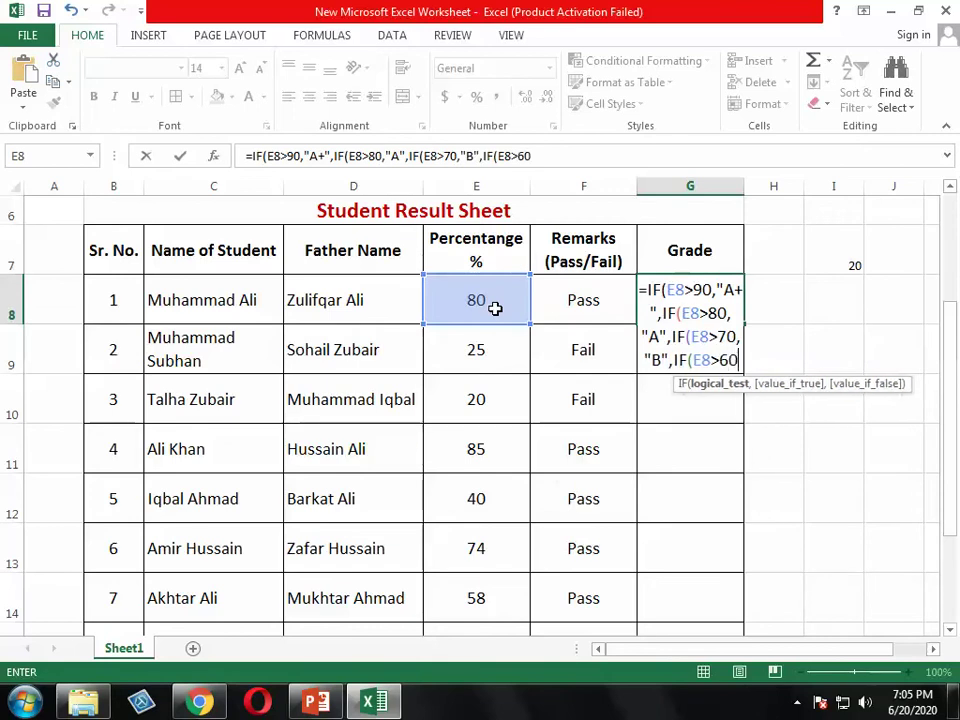
{"action": "type", "text": ","}
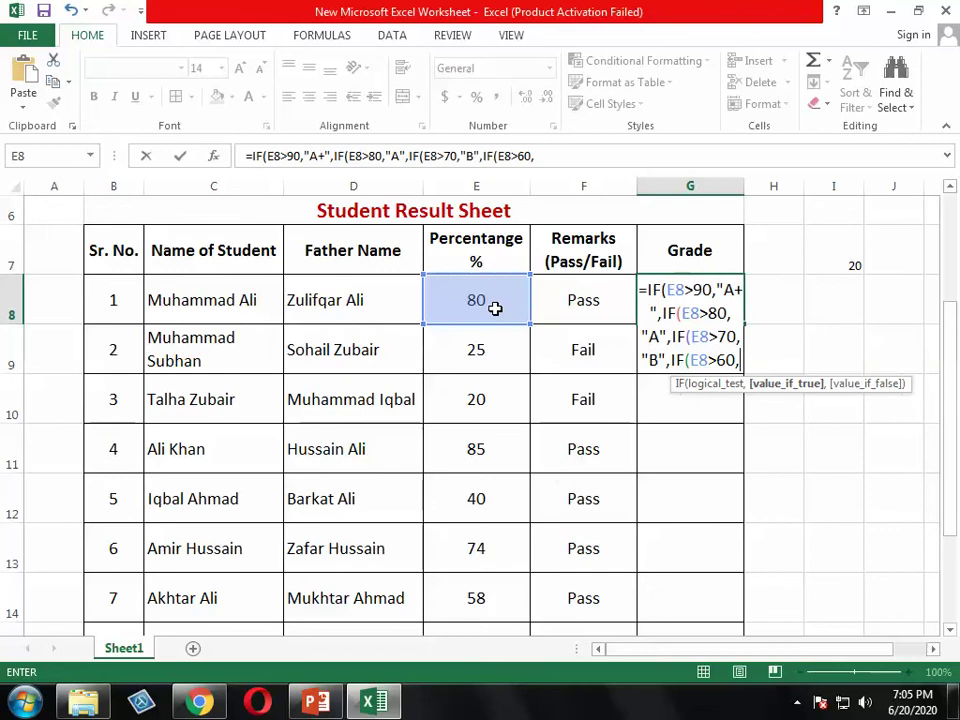
{"action": "type", "text": "\"C\","}
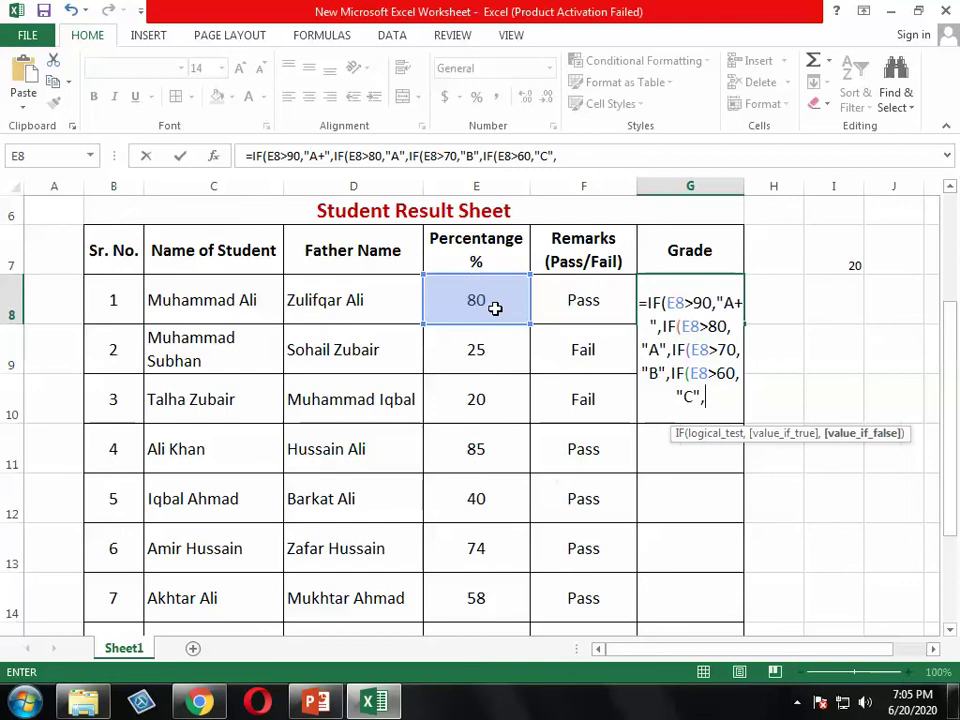
- Add the E8>40 condition for grade D and the final "F" fallback, closing the brackets
{"action": "left_click", "coordinate": [494, 309]}
{"action": "type", "text": ">50"}
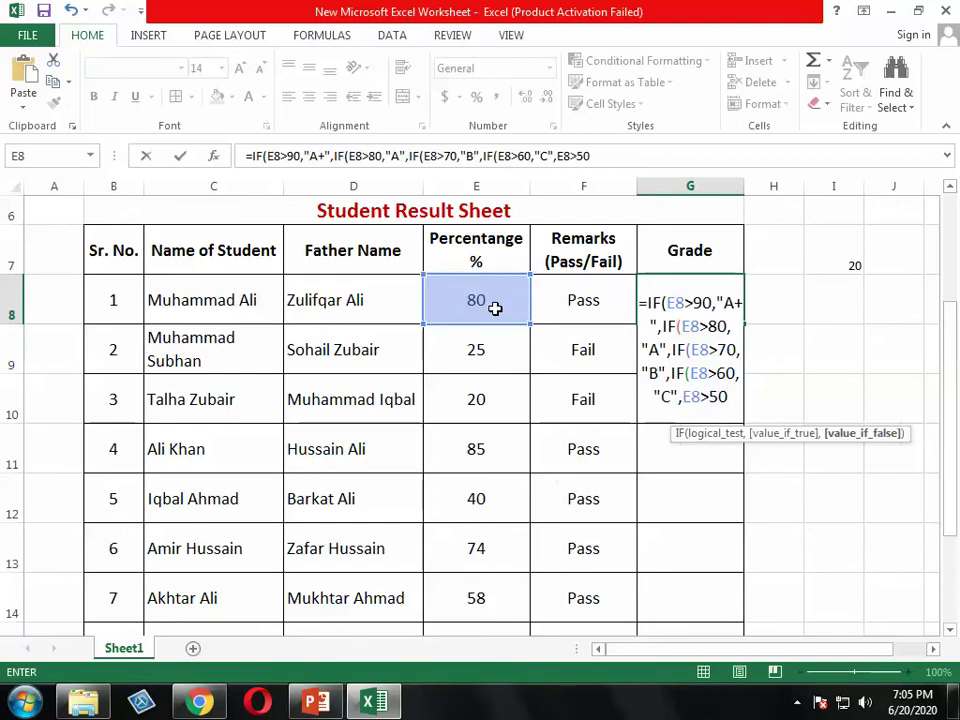
{"action": "key", "text": "BackSpace"}
{"action": "key", "text": "BackSpace"}
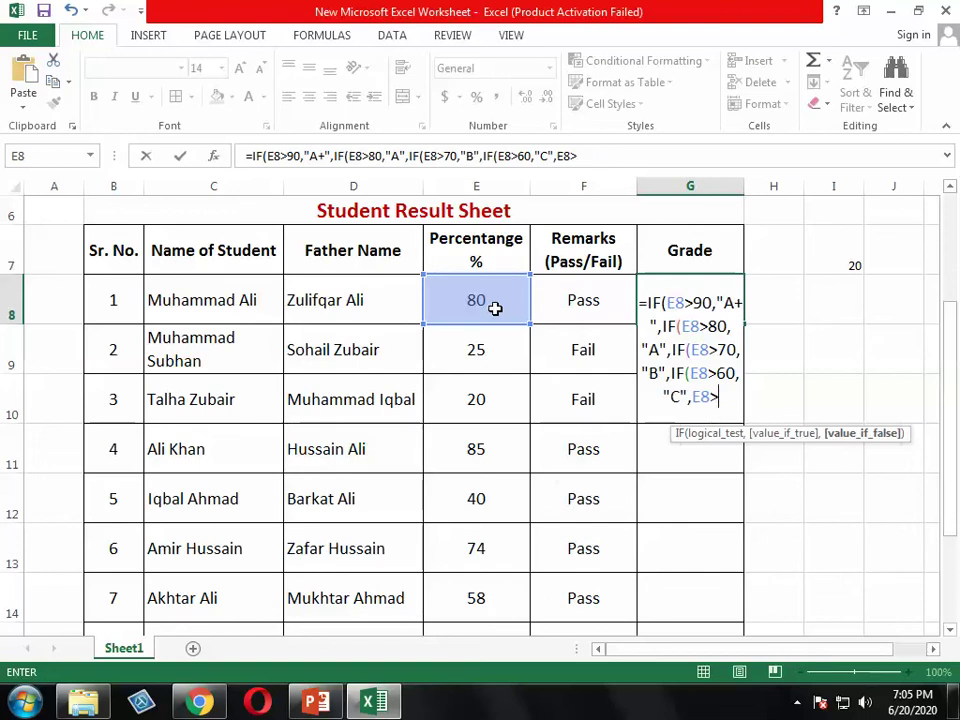
{"action": "type", "text": "40"}
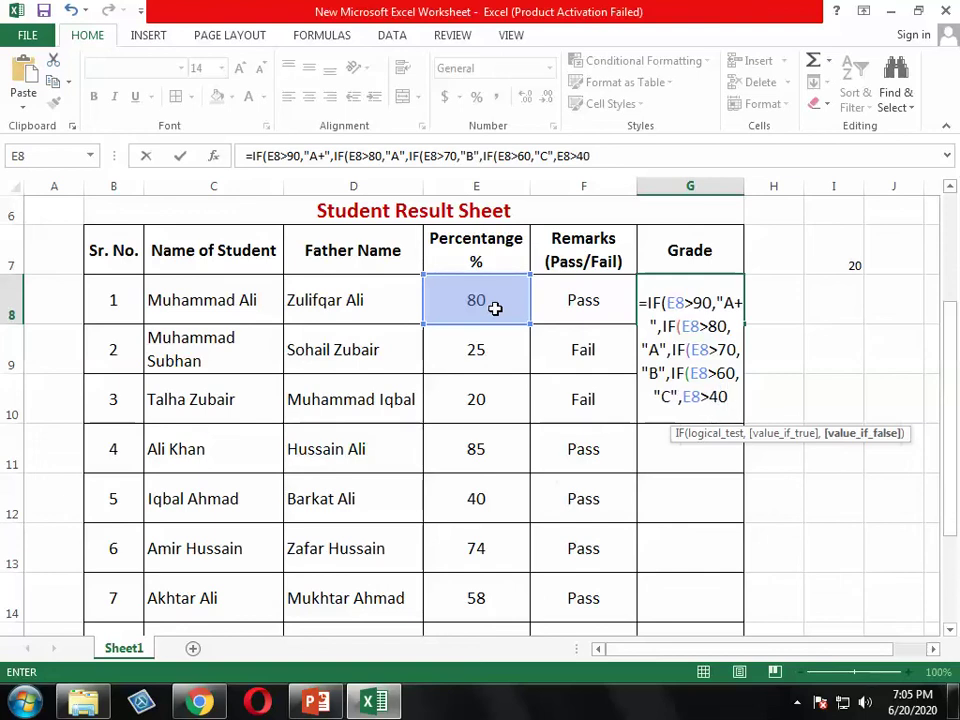
{"action": "type", "text": ",\"D\","}
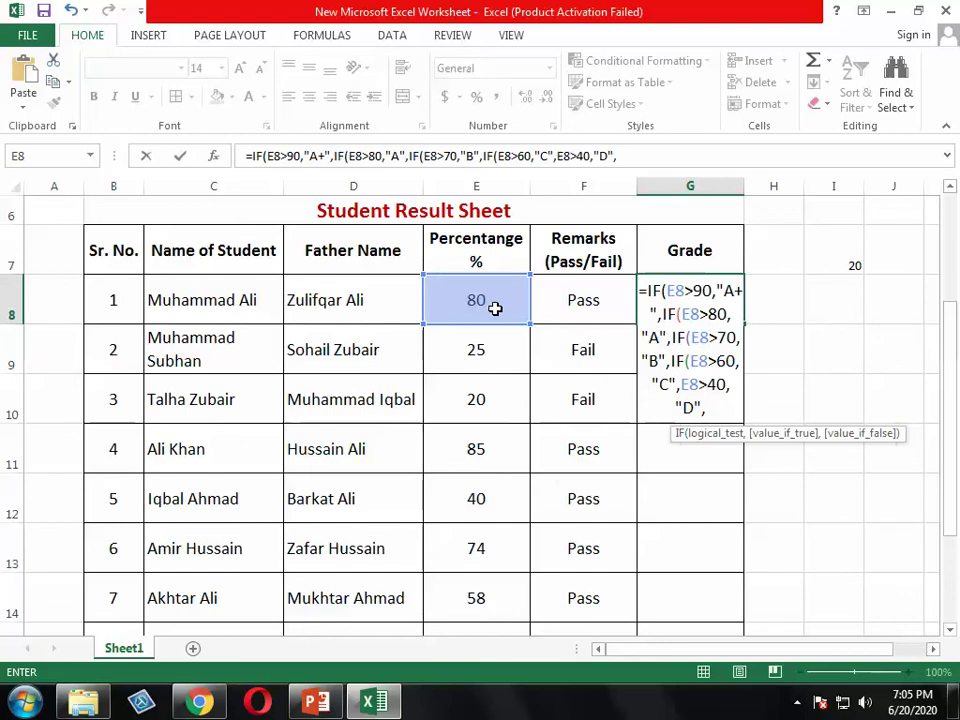
{"action": "type", "text": "\""}
{"action": "type", "text": "F"}
{"action": "type", "text": "\""}
{"action": "type", "text": "))"}
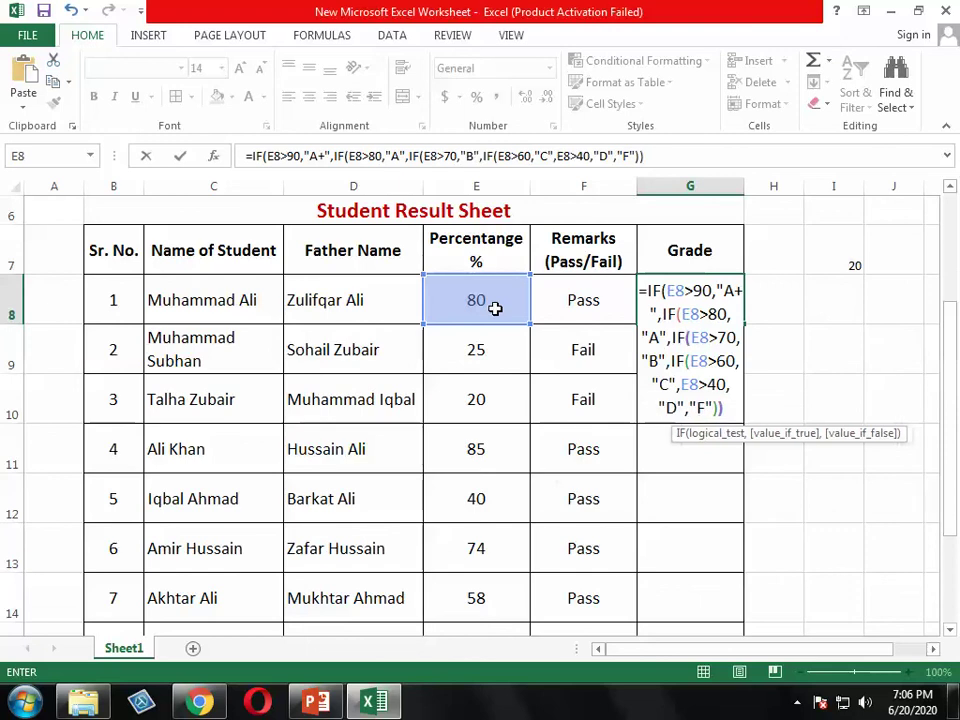
{"action": "type", "text": "))"}
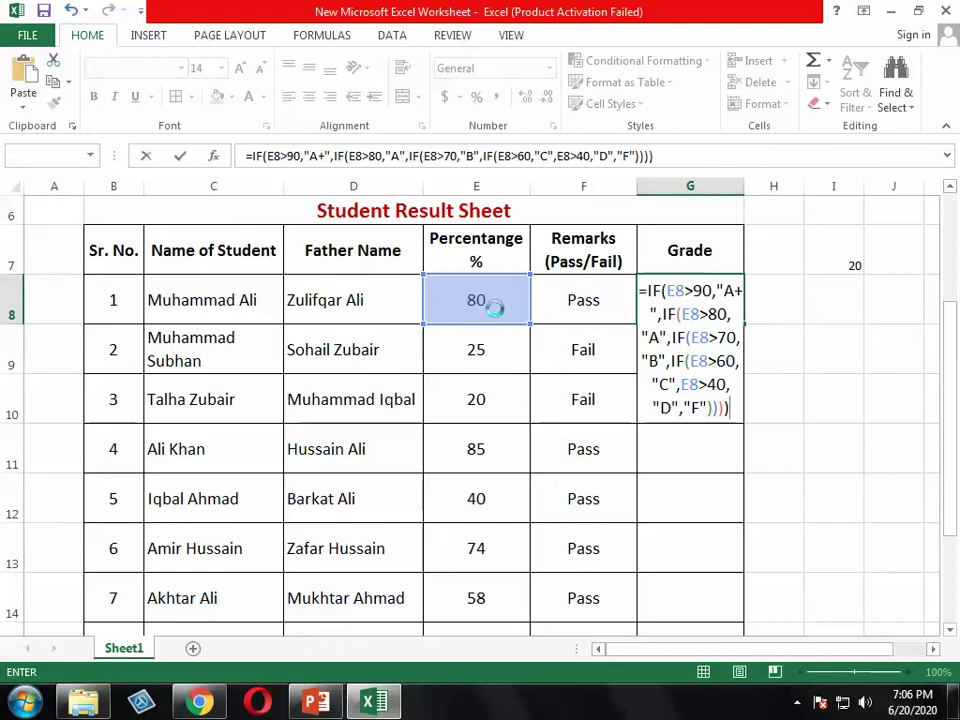
- Insert the missing IF( before E8>40, add a closing bracket, and commit the formula
{"action": "key", "text": "Return"}
{"action": "left_click", "coordinate": [480, 408]}
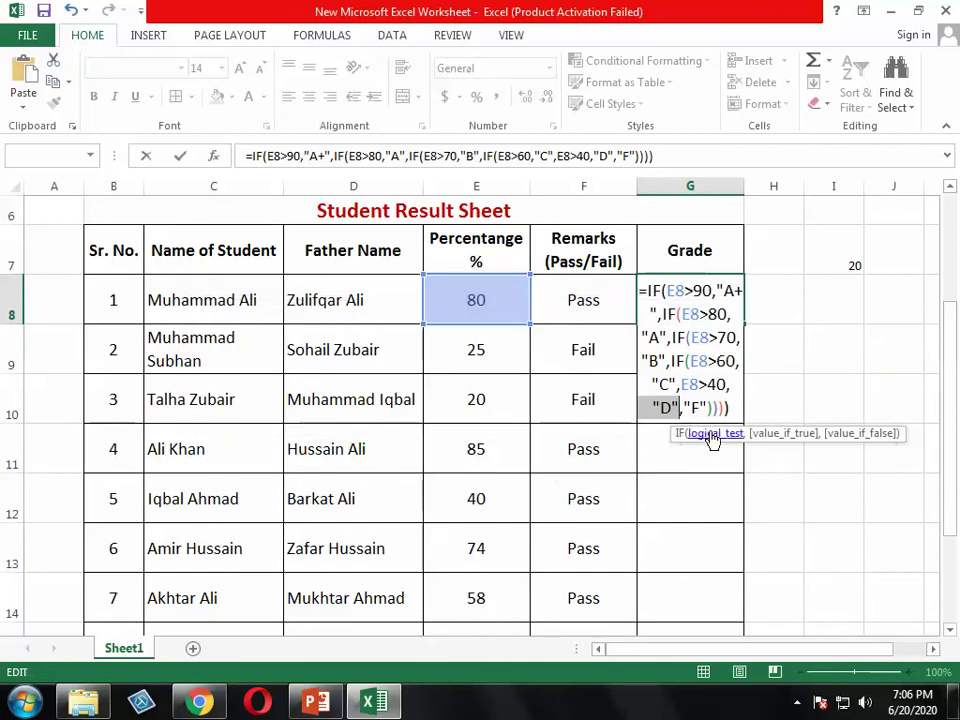
{"action": "left_click", "coordinate": [693, 408]}
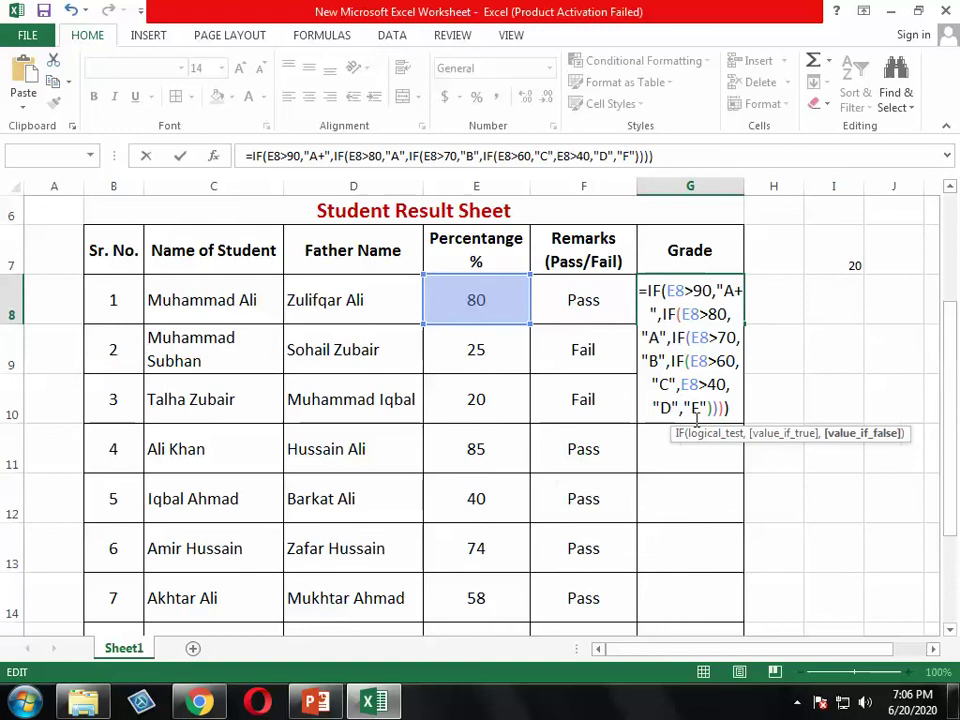
{"action": "type", "text": "if"}
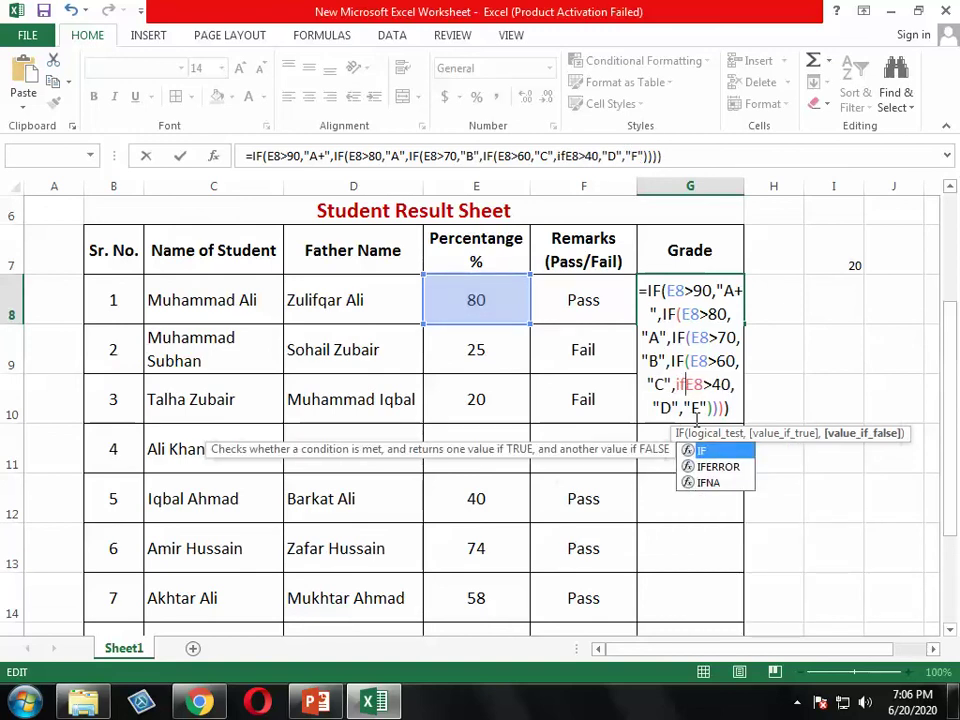
{"action": "type", "text": "("}
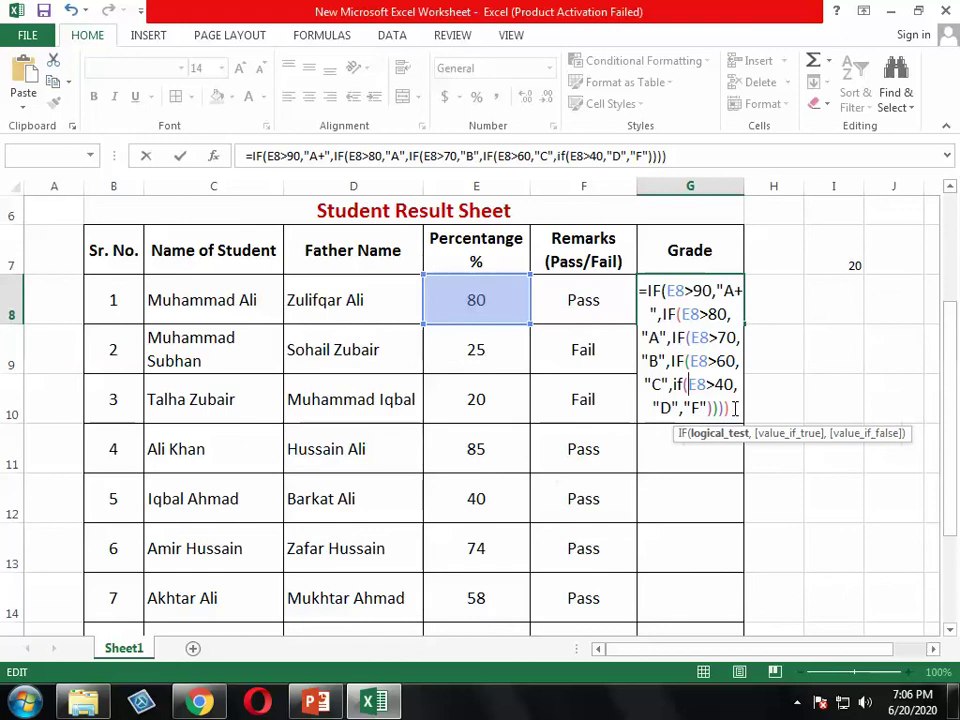
{"action": "left_click", "coordinate": [735, 408]}
{"action": "type", "text": ")"}
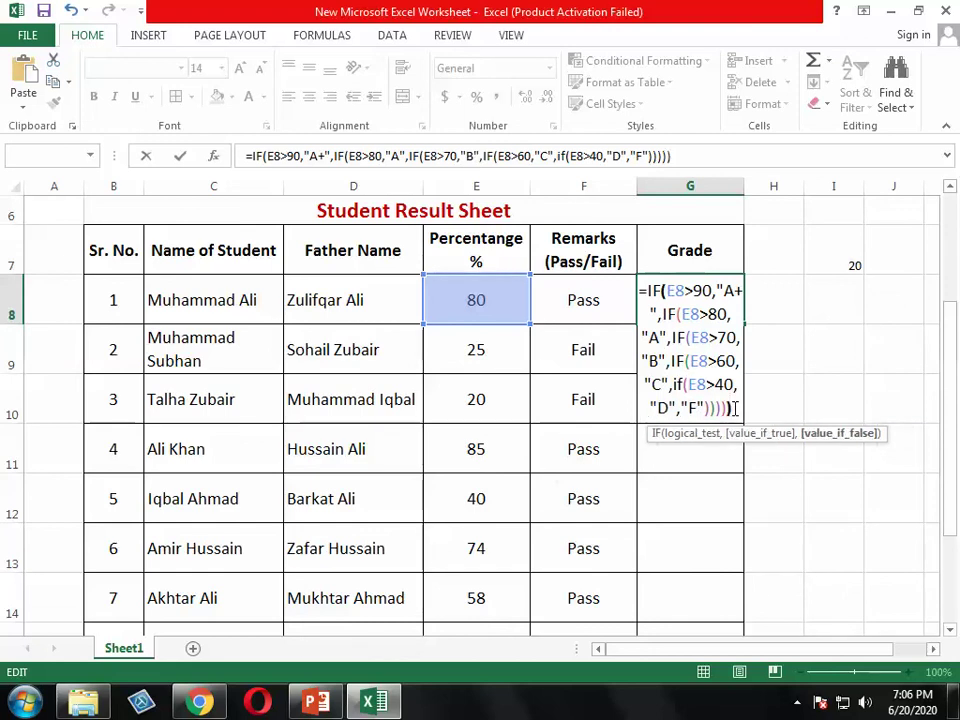
{"action": "key", "text": "Return"}
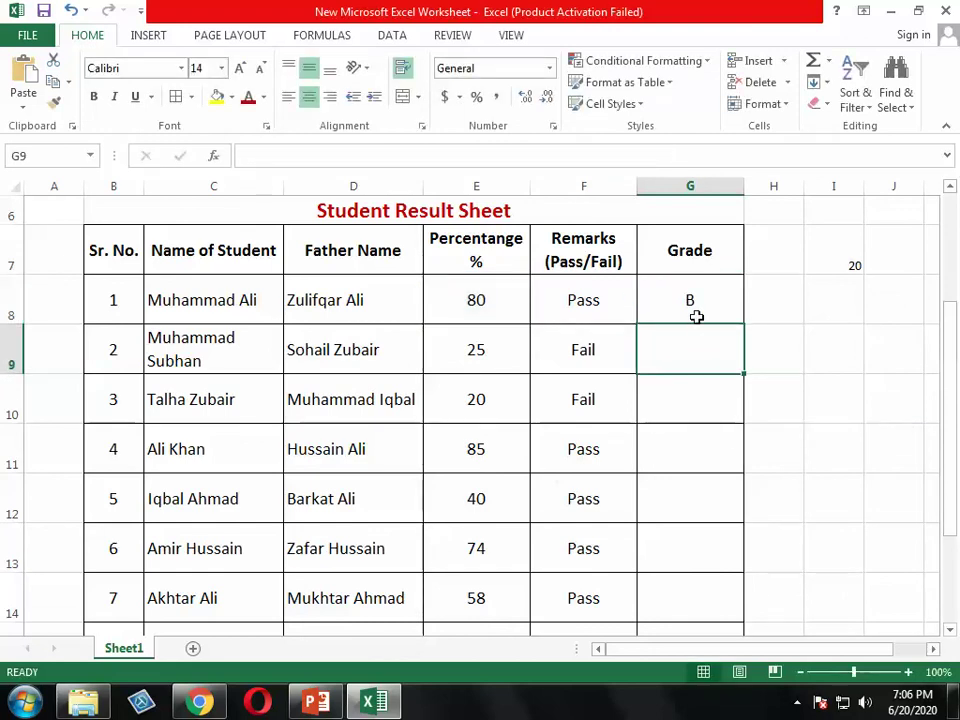
- Fill G8's grade formula down the Grade column to G16
{"action": "left_click", "coordinate": [694, 301]}
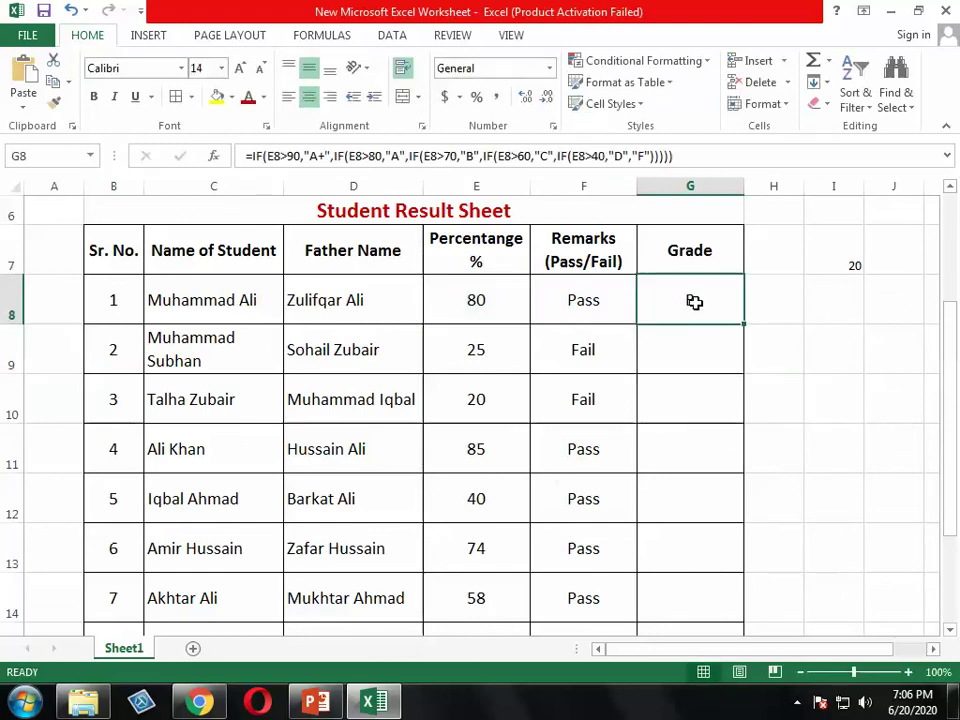
{"action": "left_click", "coordinate": [495, 302]}
{"action": "left_click", "coordinate": [702, 300]}
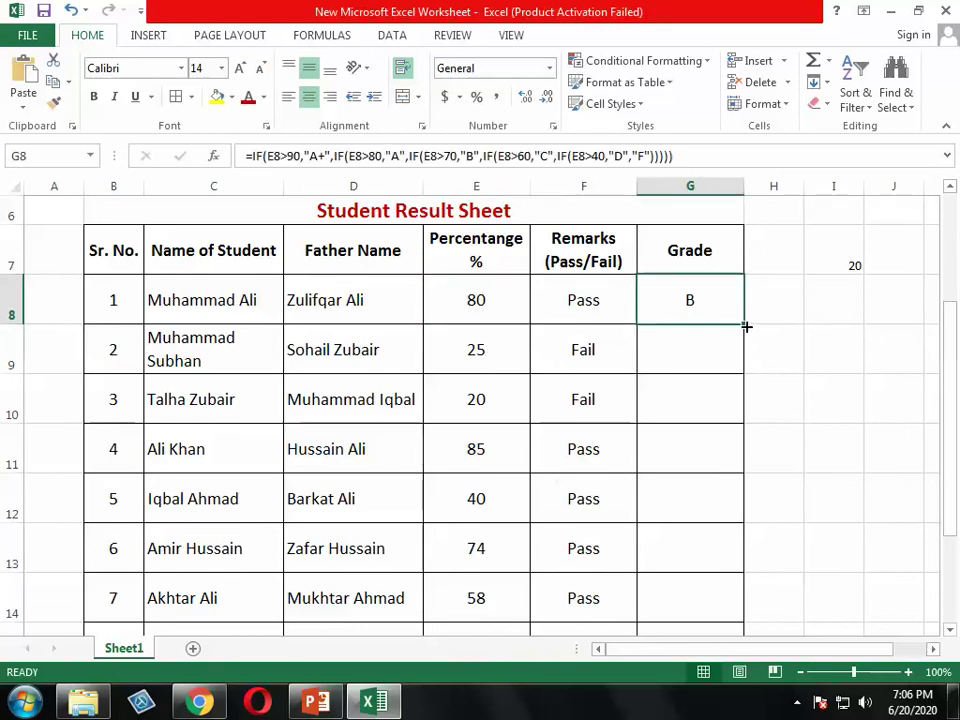
{"action": "left_click_drag", "start_coordinate": [746, 327], "coordinate": [748, 590]}
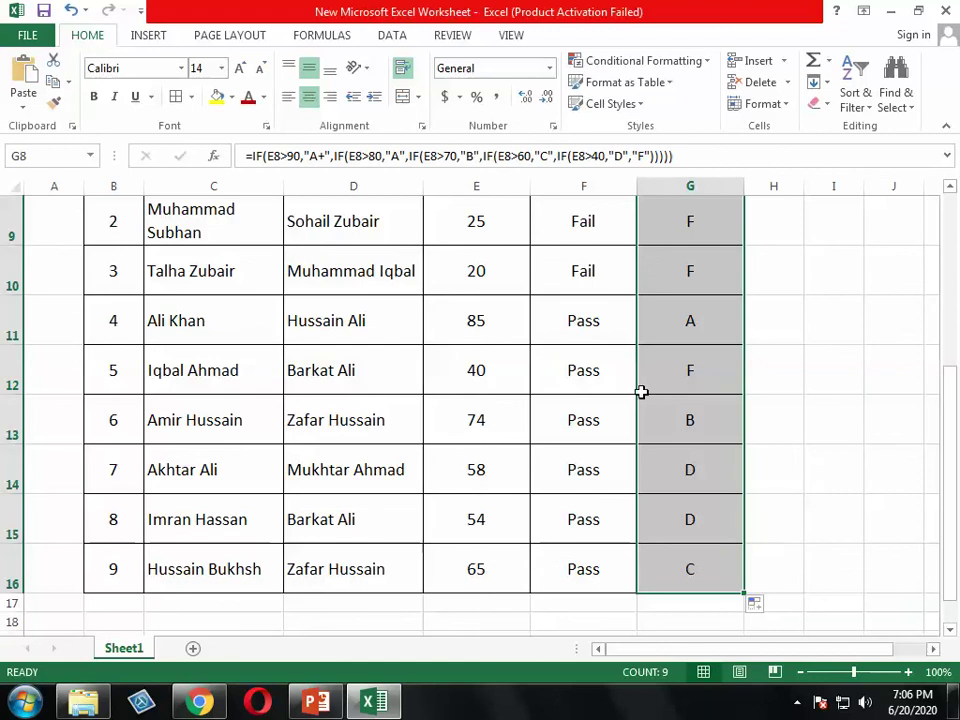
- Change the seventh student's percentage in E14 from 58 to 91
{"action": "left_click", "coordinate": [478, 326]}
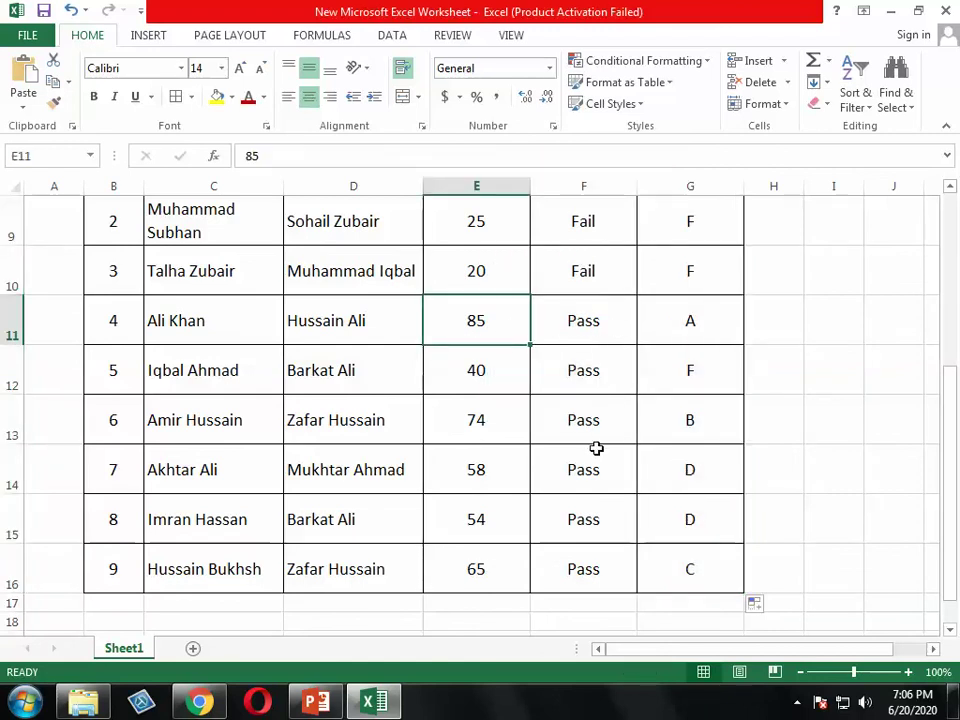
{"action": "left_click", "coordinate": [482, 473]}
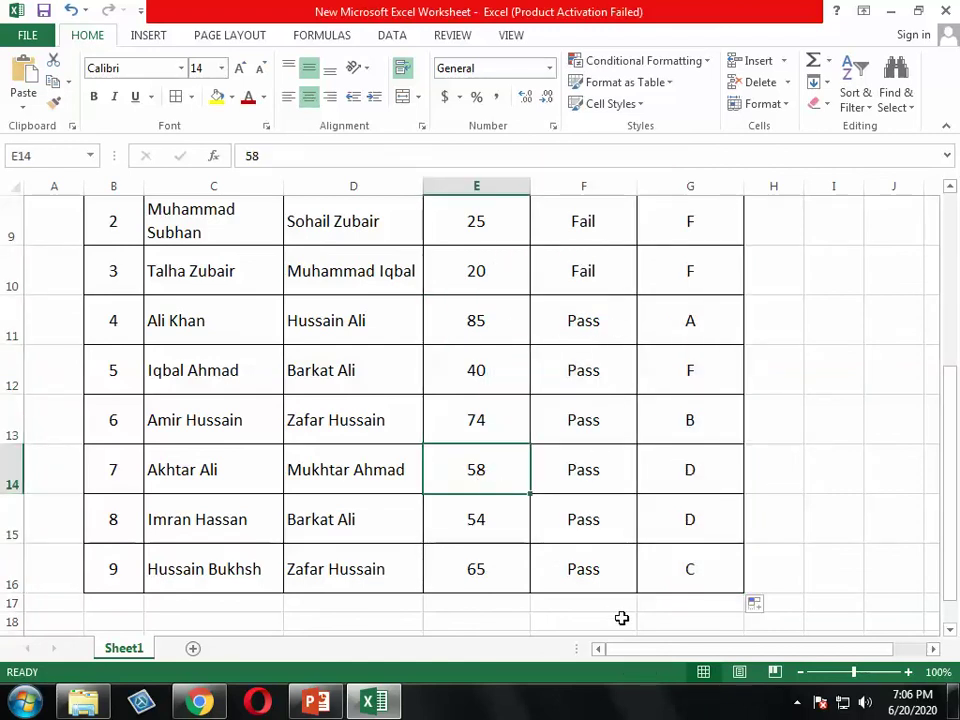
{"action": "type", "text": "91"}
{"action": "key", "text": "Return"}
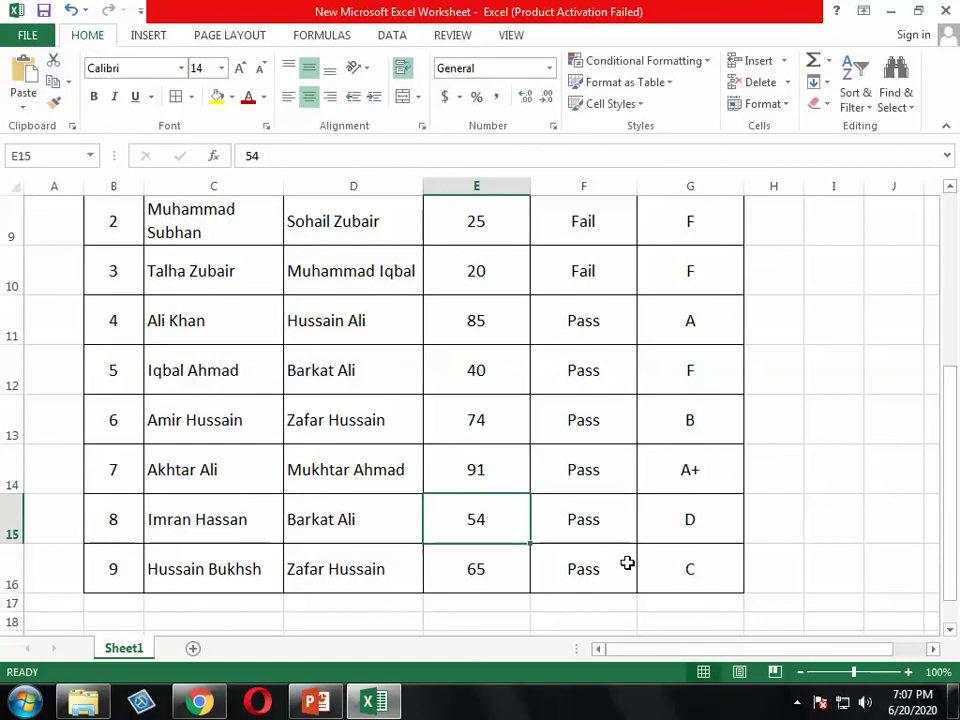
{"action": "scroll", "coordinate": [626, 564], "scroll_direction": "up", "scroll_amount": 1}
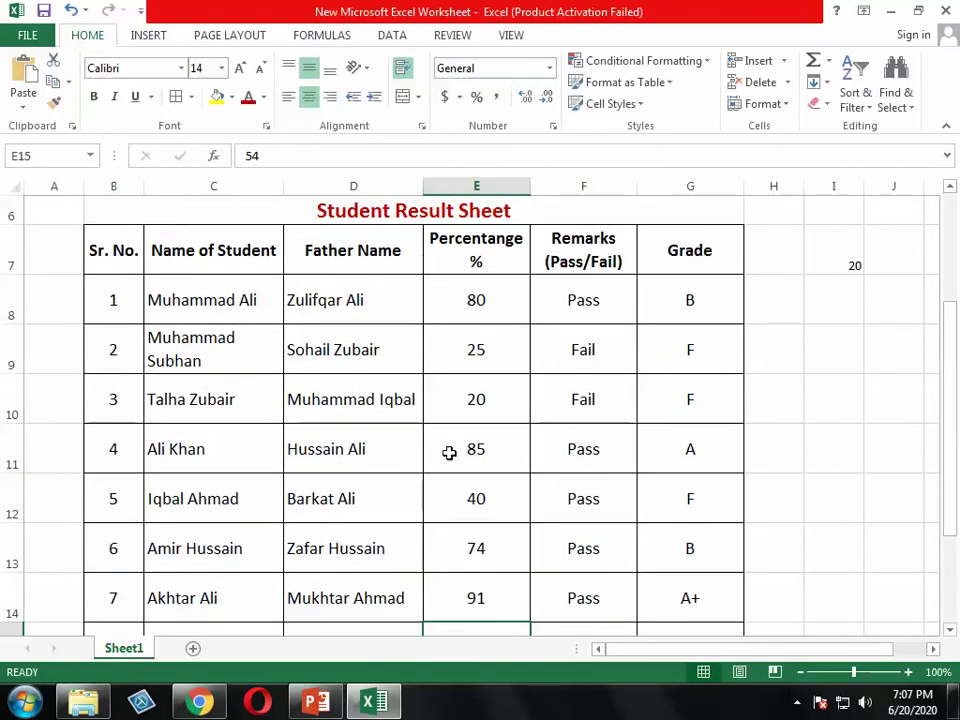
{"action": "left_click", "coordinate": [554, 307]}
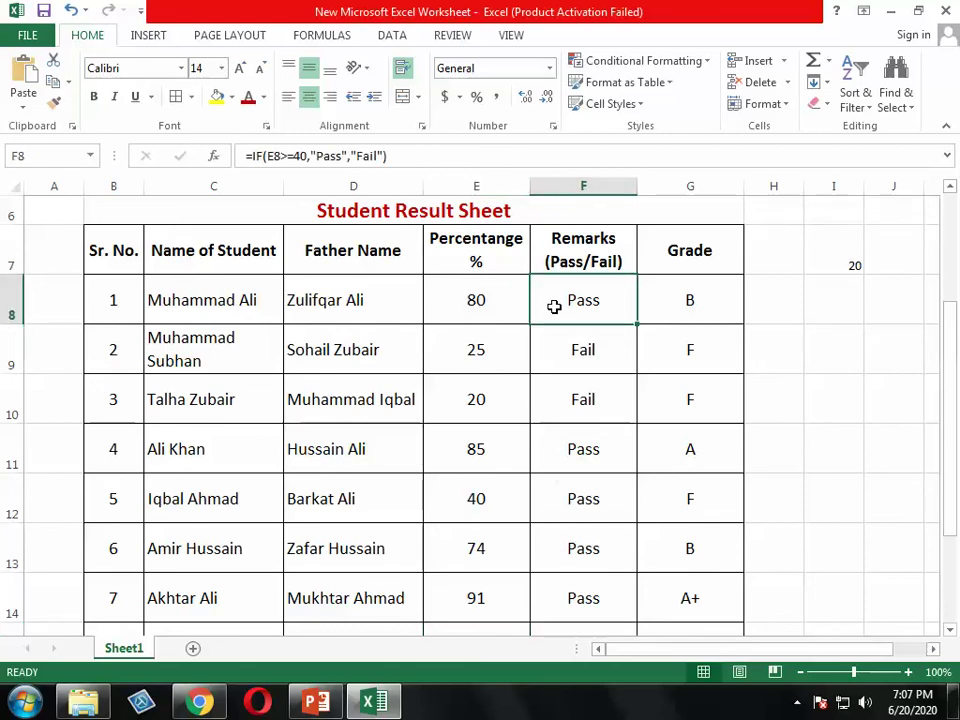
{"action": "left_click", "coordinate": [662, 301]}
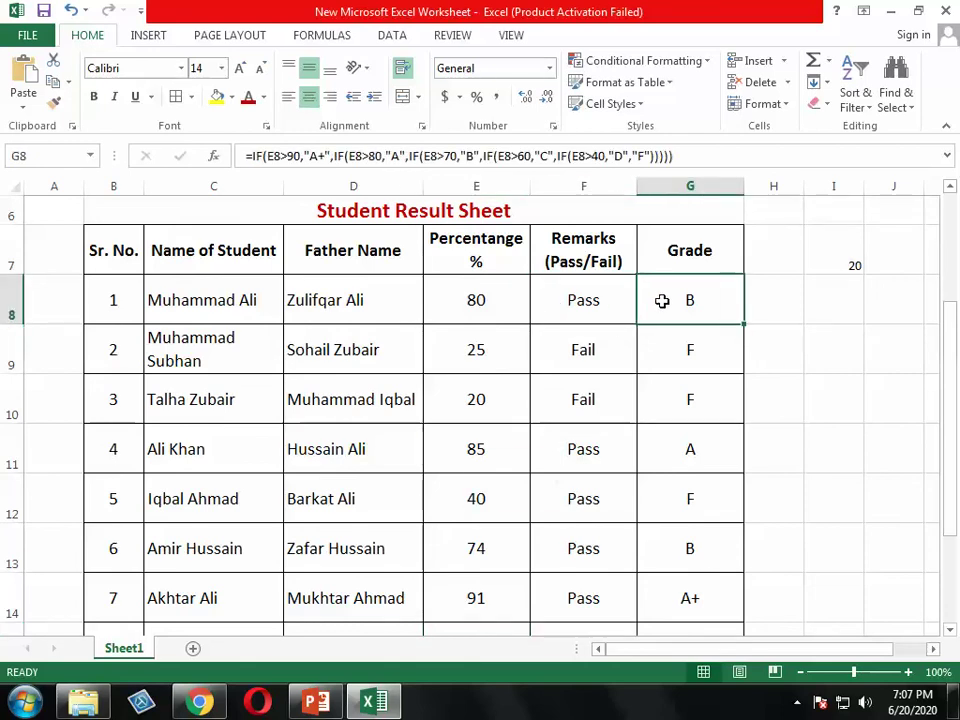